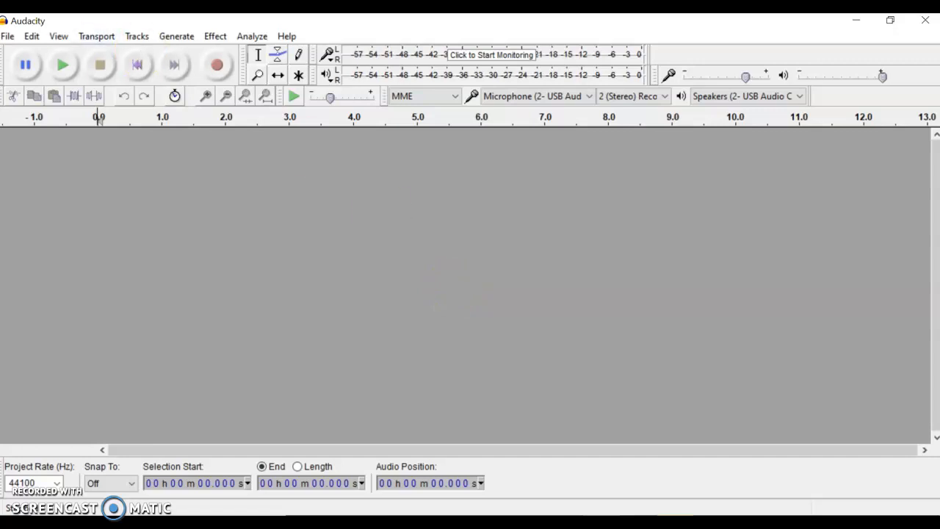
Record a spoken clip of about 5.4 seconds on a new stereo audio track and play it back
{"action": "left_click", "coordinate": [219, 63]}
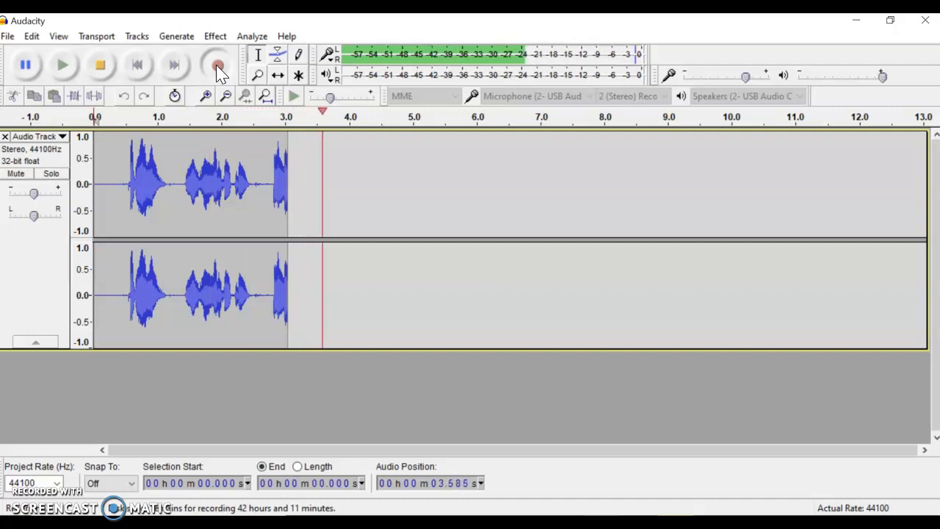
{"action": "left_click", "coordinate": [102, 69]}
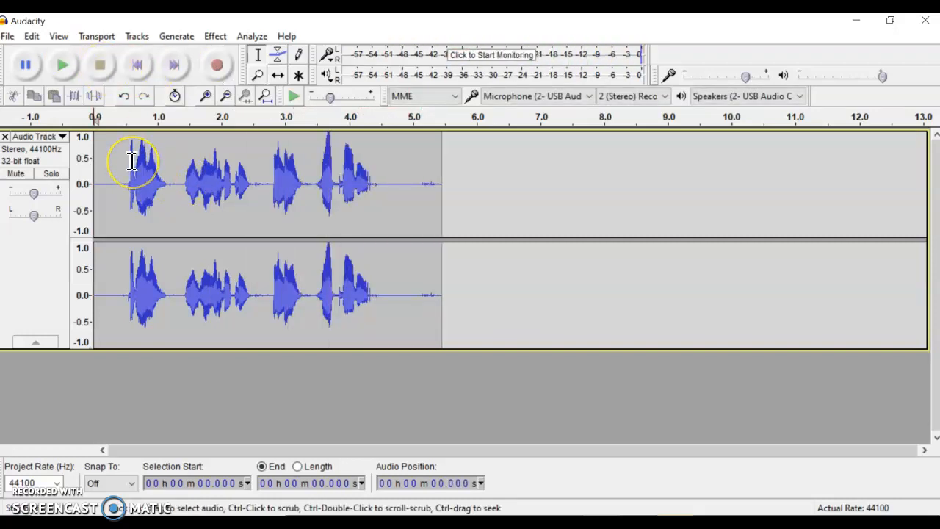
{"action": "left_click", "coordinate": [62, 63]}
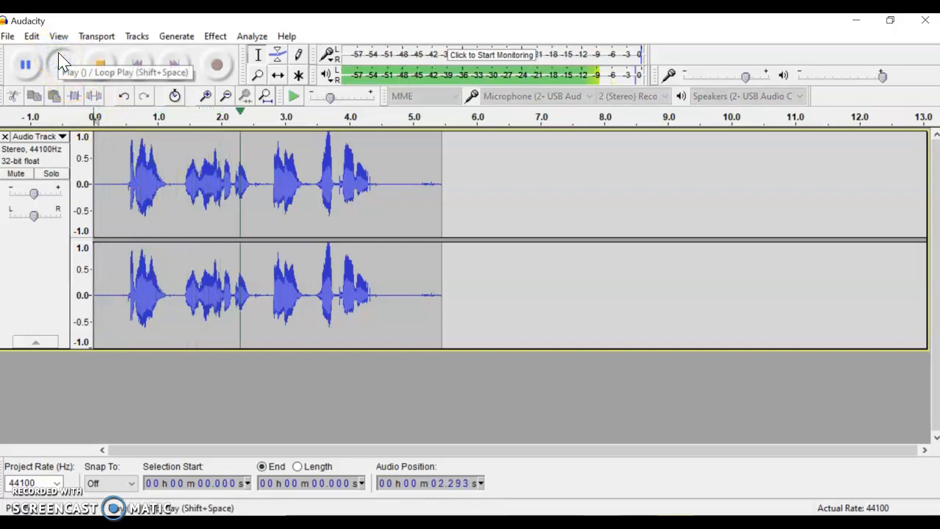
{"action": "left_click", "coordinate": [67, 59]}
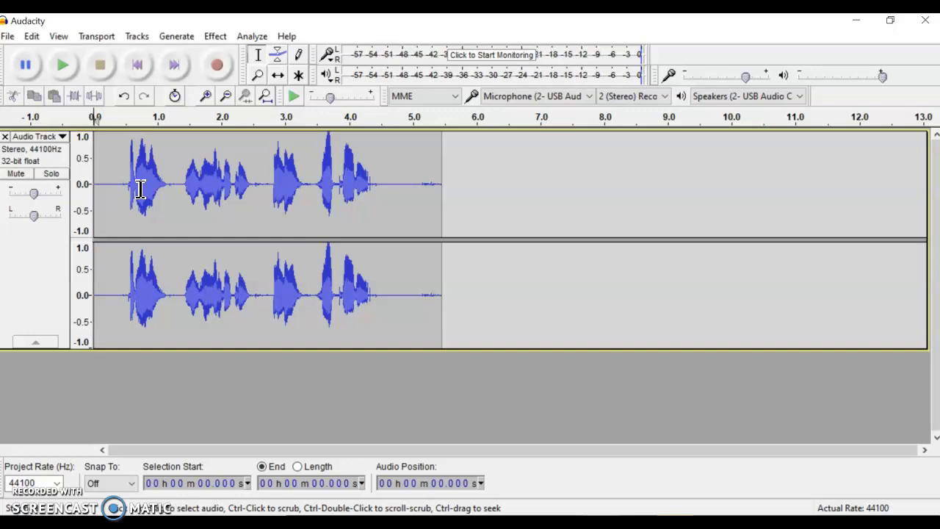
Review the available recording and playback devices, keeping the USB Audio CODEC speakers as the playback device
{"action": "left_click", "coordinate": [590, 97]}
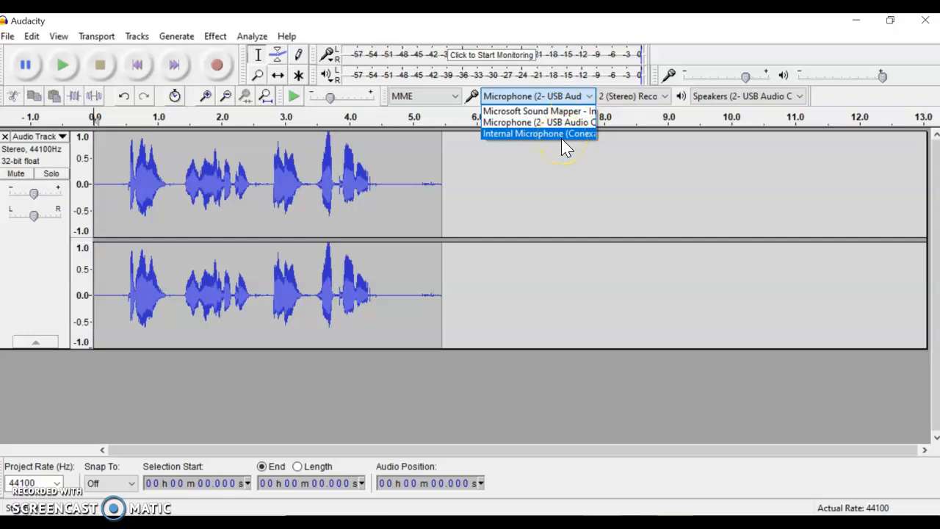
{"action": "left_click", "coordinate": [802, 97]}
{"action": "left_click", "coordinate": [802, 97]}
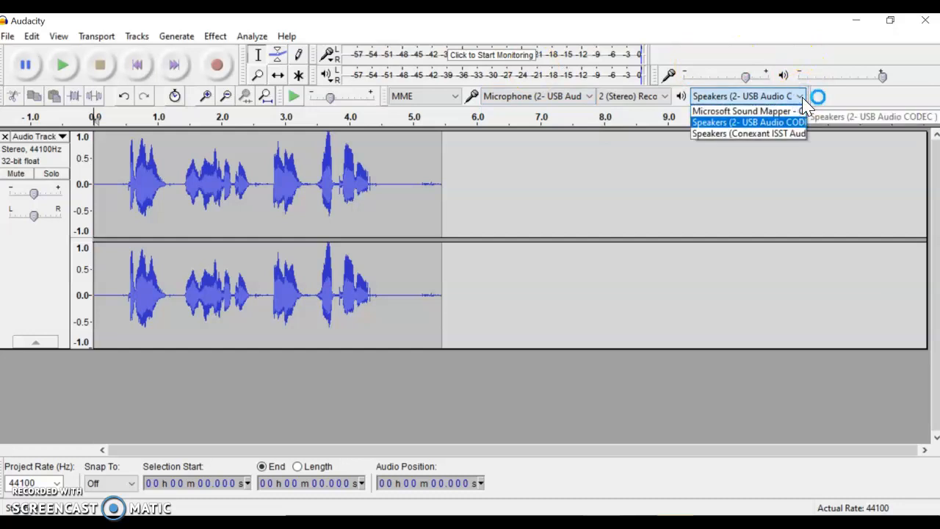
{"action": "left_click", "coordinate": [761, 127]}
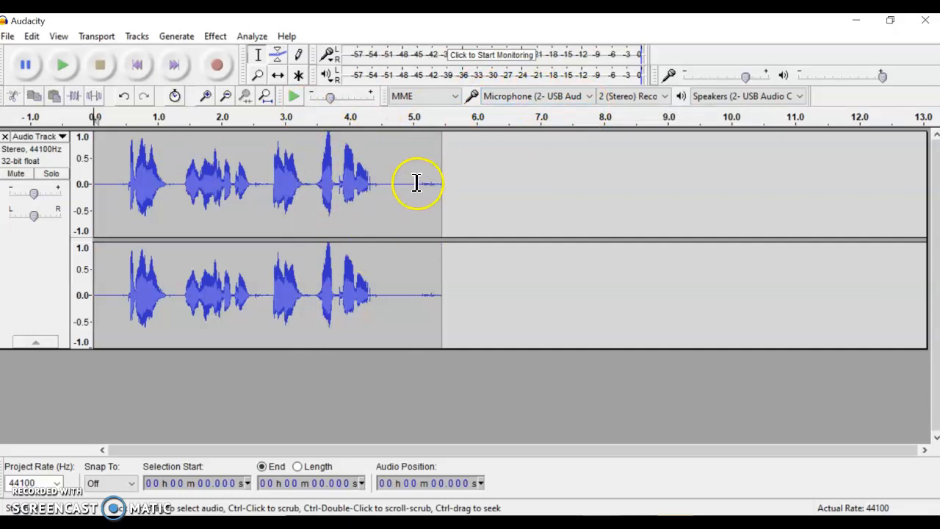
Cut the silence after about 4.4 s and the first 0.5 s of the recording, and play the trimmed clip
{"action": "left_click", "coordinate": [376, 183]}
{"action": "left_click_drag", "start_coordinate": [376, 183], "coordinate": [546, 190]}
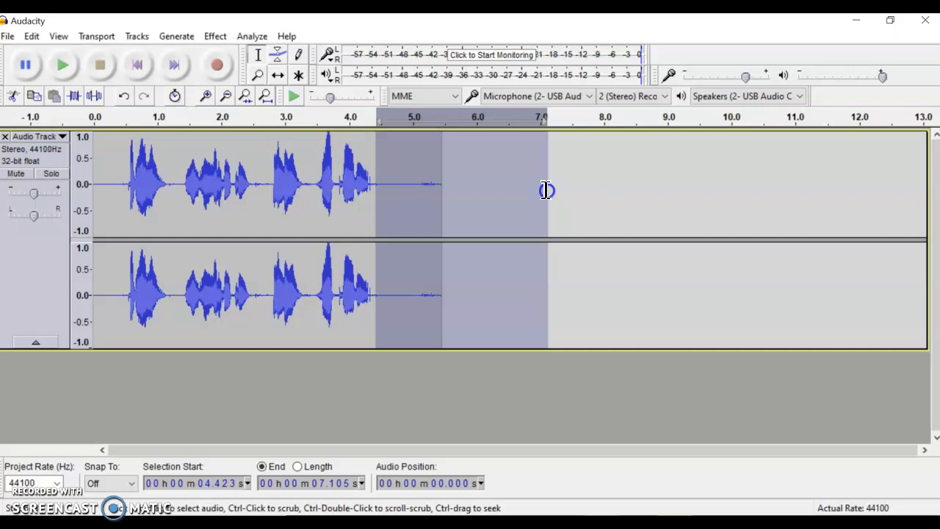
{"action": "left_click", "coordinate": [12, 99]}
{"action": "left_click_drag", "start_coordinate": [126, 186], "coordinate": [84, 183]}
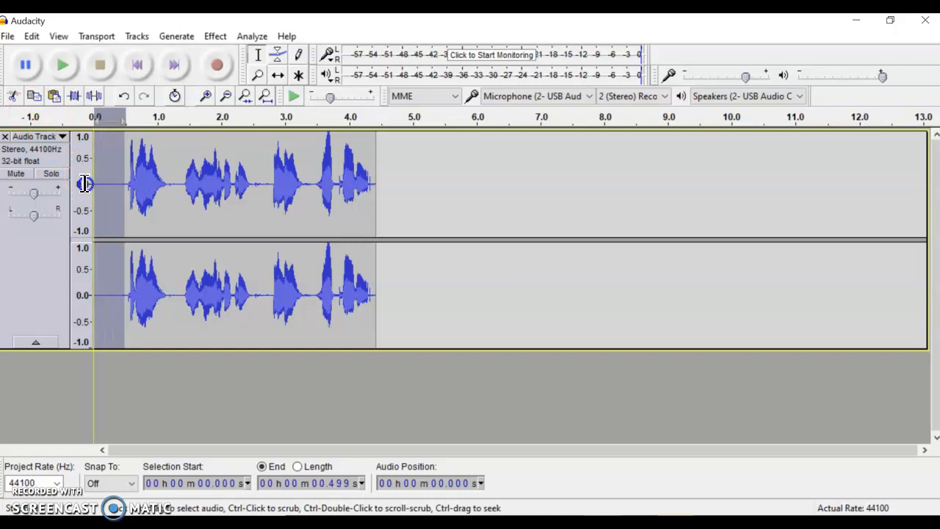
{"action": "left_click", "coordinate": [12, 96]}
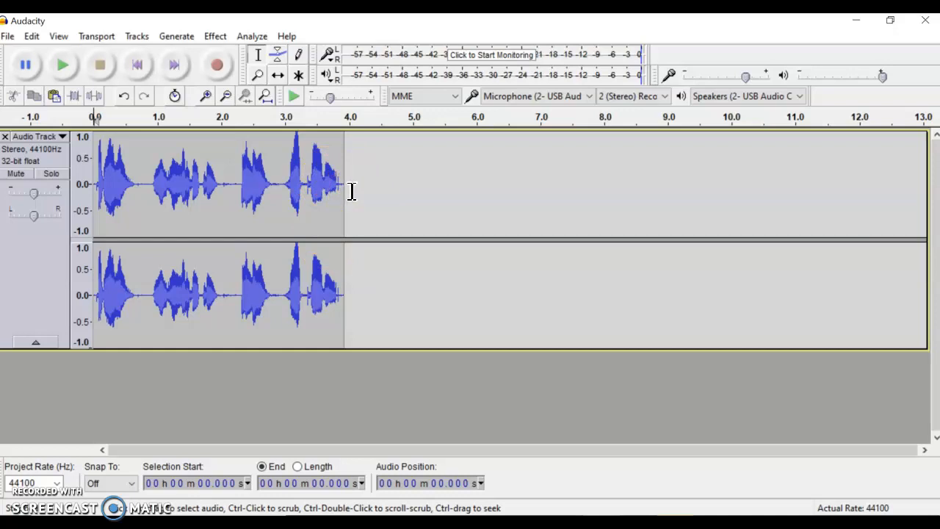
{"action": "left_click", "coordinate": [64, 71]}
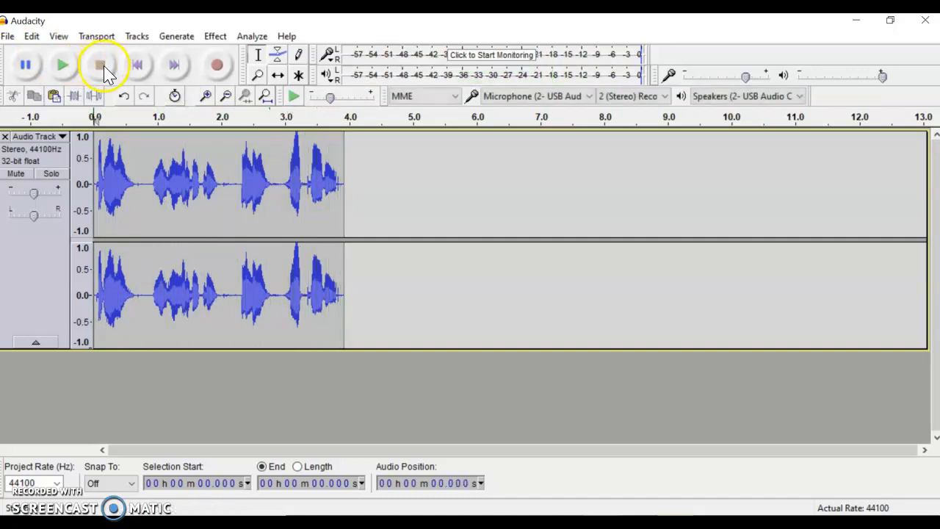
Cut the three silent gaps between the spoken phrases, starting at about 0.65 s, 1.71 s and 2.17 s
{"action": "left_click_drag", "start_coordinate": [152, 183], "coordinate": [136, 183]}
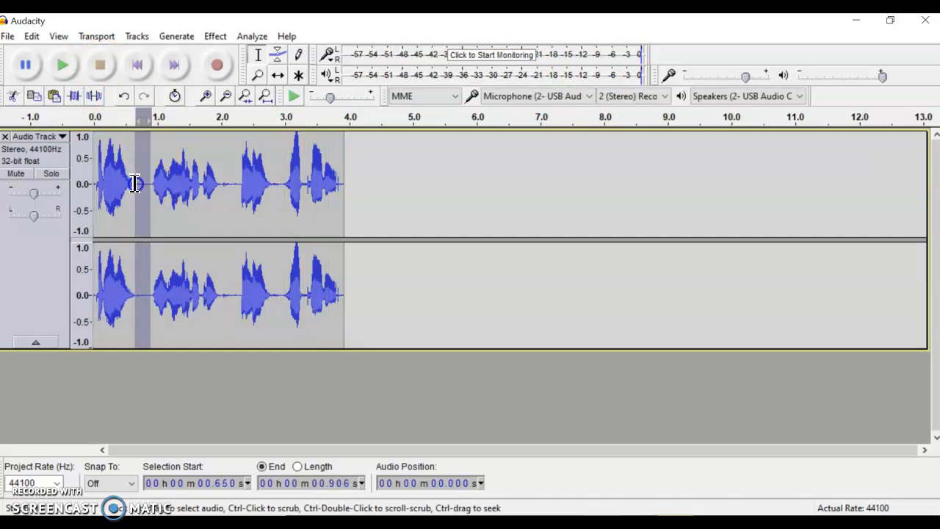
{"action": "left_click", "coordinate": [12, 94]}
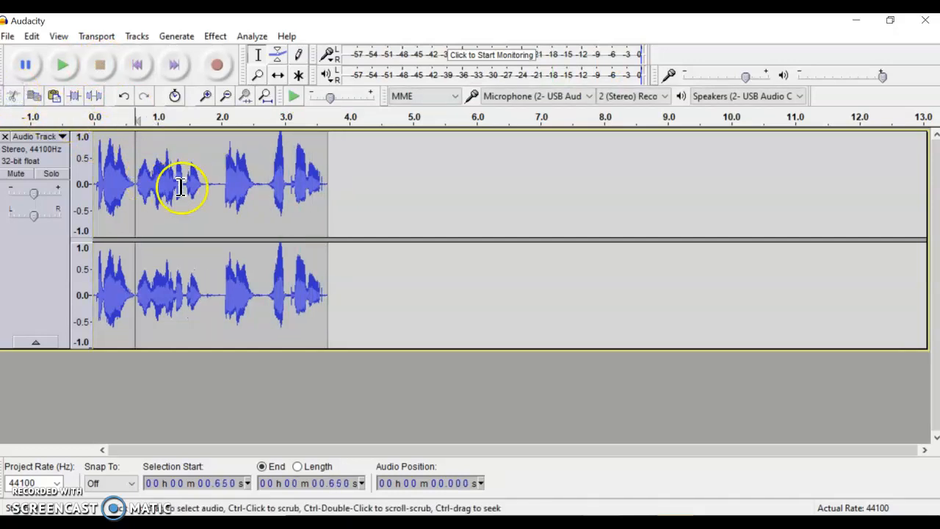
{"action": "left_click_drag", "start_coordinate": [227, 185], "coordinate": [202, 184]}
{"action": "left_click", "coordinate": [12, 95]}
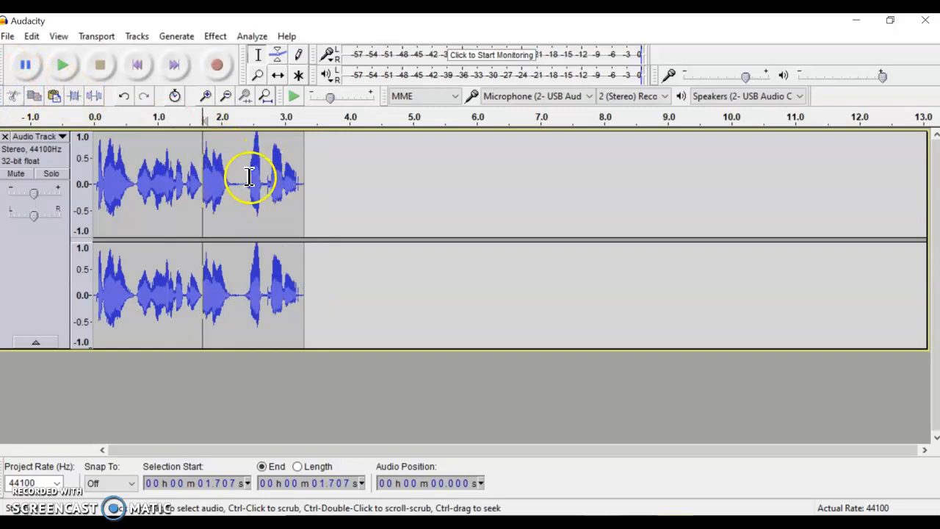
{"action": "left_click_drag", "start_coordinate": [245, 183], "coordinate": [233, 185]}
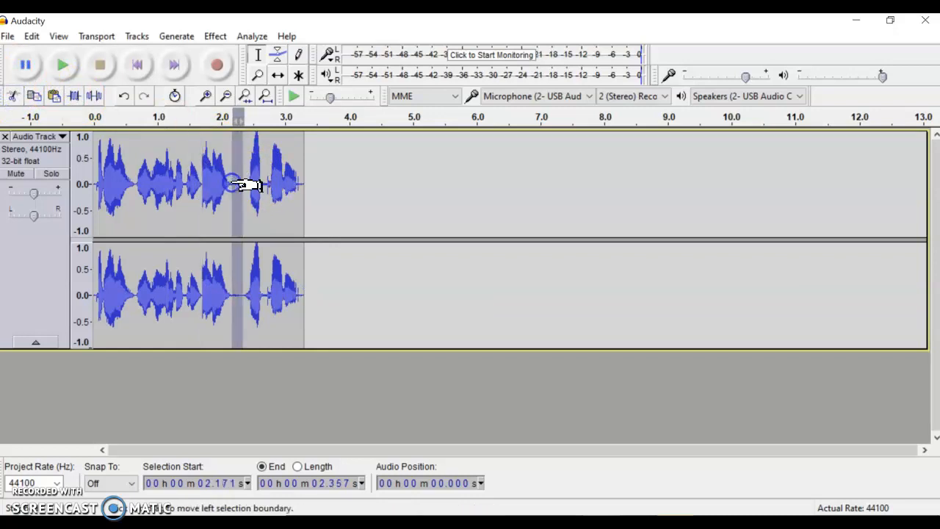
{"action": "left_click", "coordinate": [12, 95]}
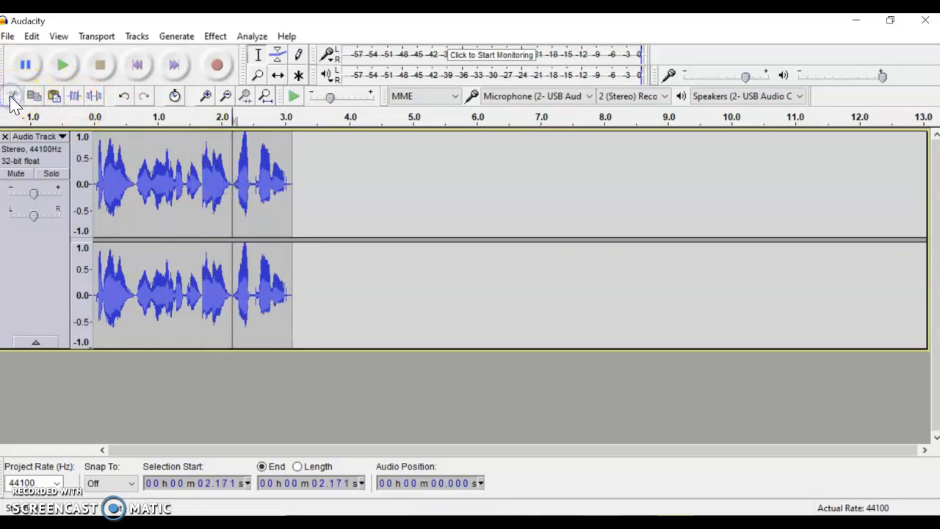
Play the edited clip, first from the current cursor position and again from the start of the track
{"action": "left_click", "coordinate": [89, 176]}
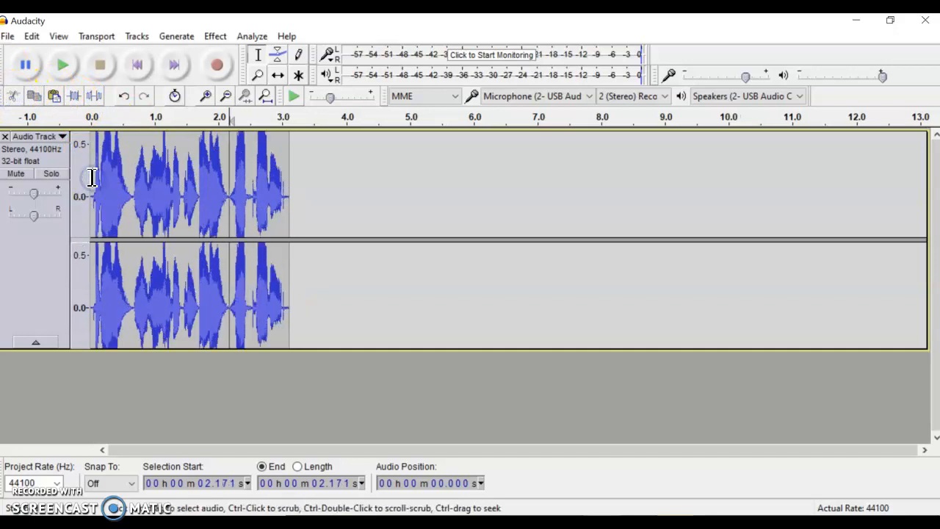
{"action": "left_click", "coordinate": [64, 68]}
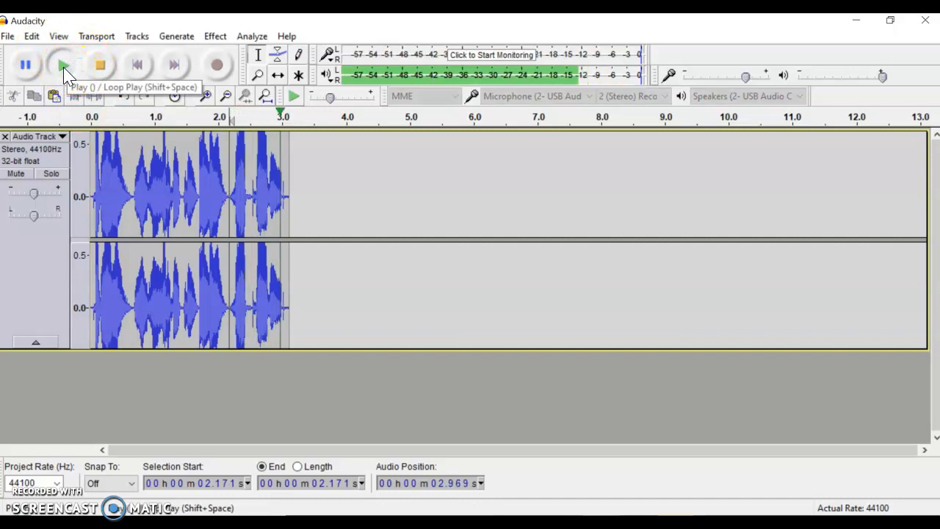
{"action": "left_click", "coordinate": [97, 200]}
{"action": "left_click", "coordinate": [92, 204]}
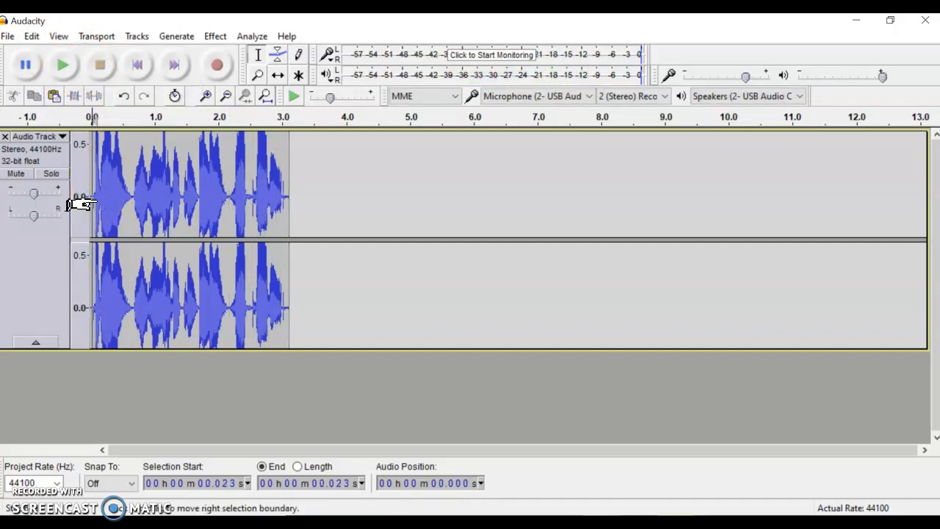
{"action": "left_click", "coordinate": [64, 66]}
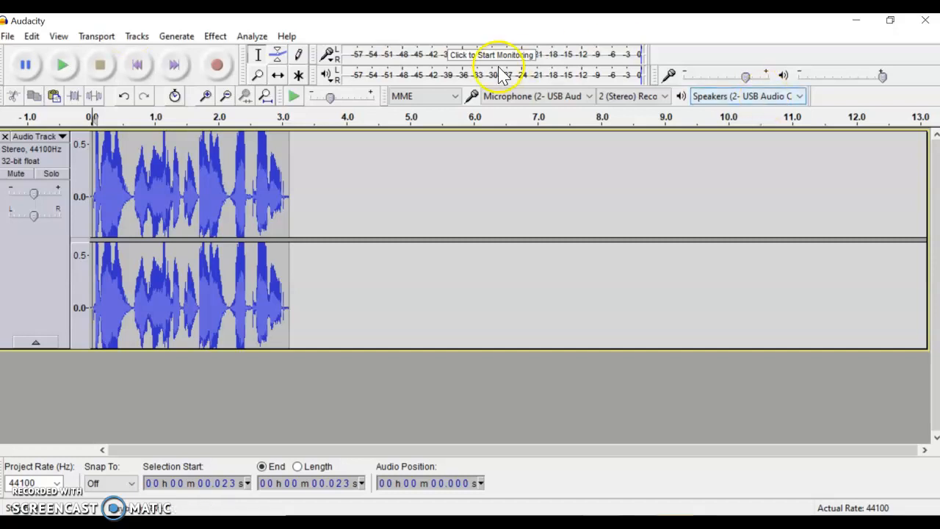
{"action": "left_click", "coordinate": [87, 97]}
{"action": "left_click", "coordinate": [96, 97]}
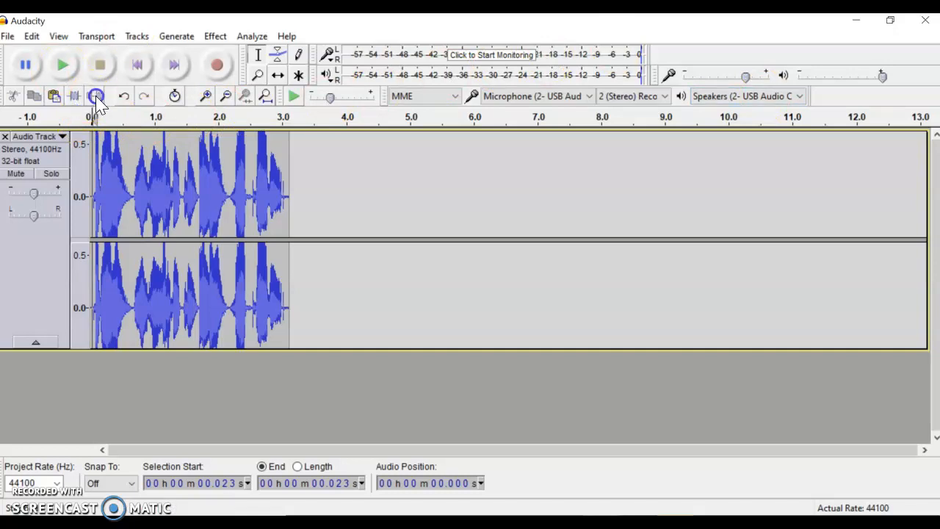
{"action": "left_click", "coordinate": [72, 97]}
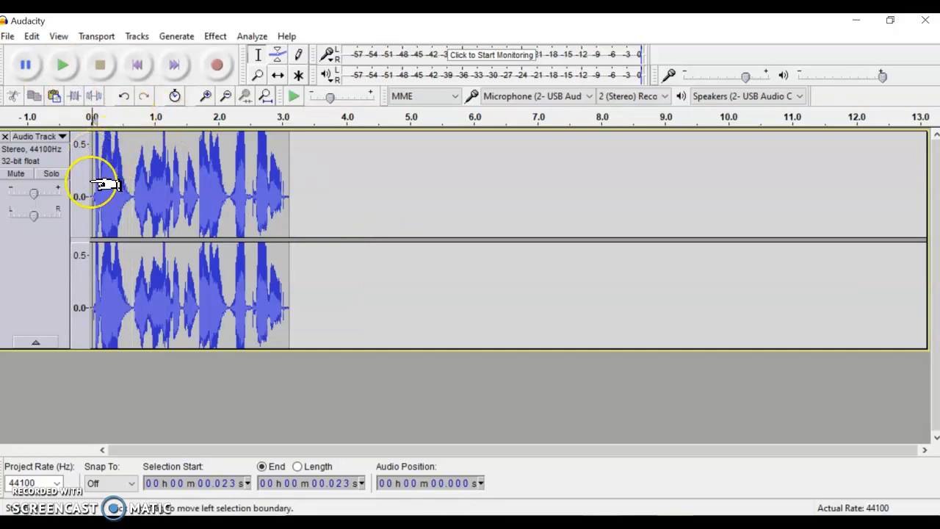
Amplify the whole recording by 10.0 dB with clipping allowed
{"action": "key", "text": "ctrl+a"}
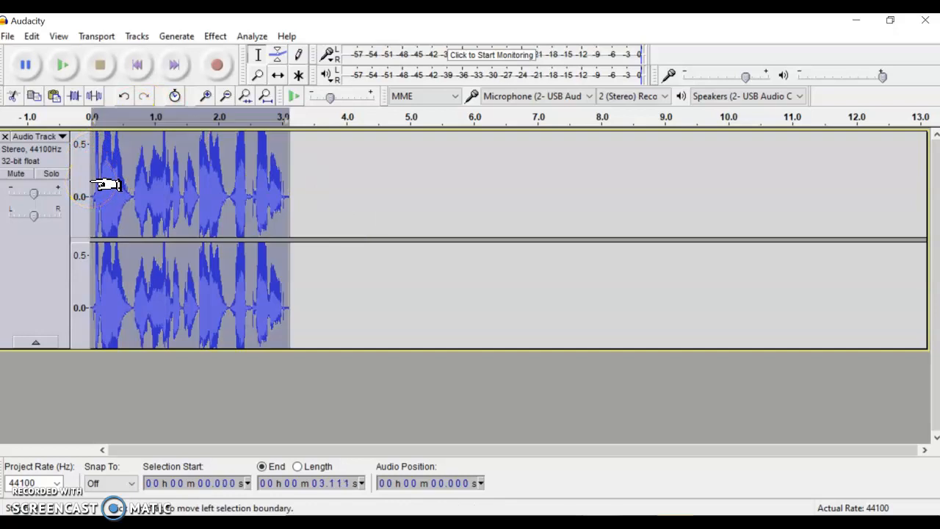
{"action": "left_click", "coordinate": [216, 37]}
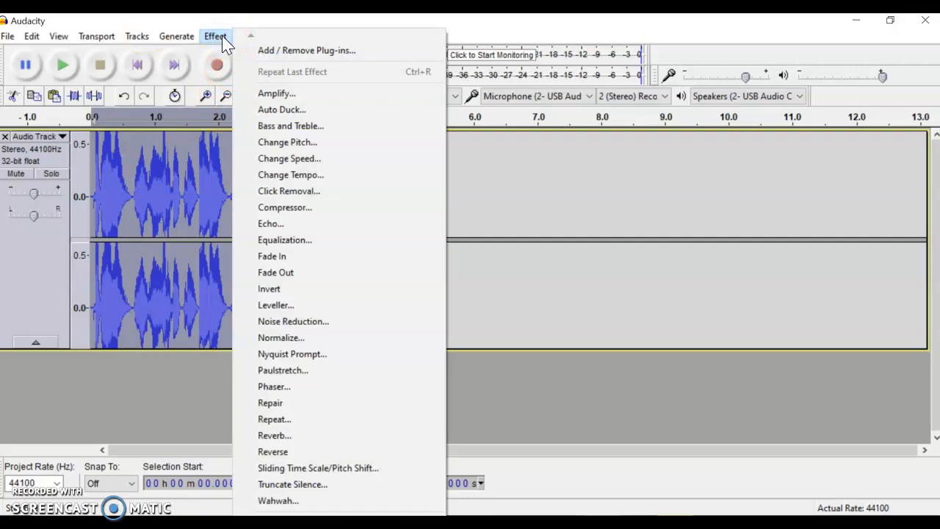
{"action": "left_click", "coordinate": [318, 95]}
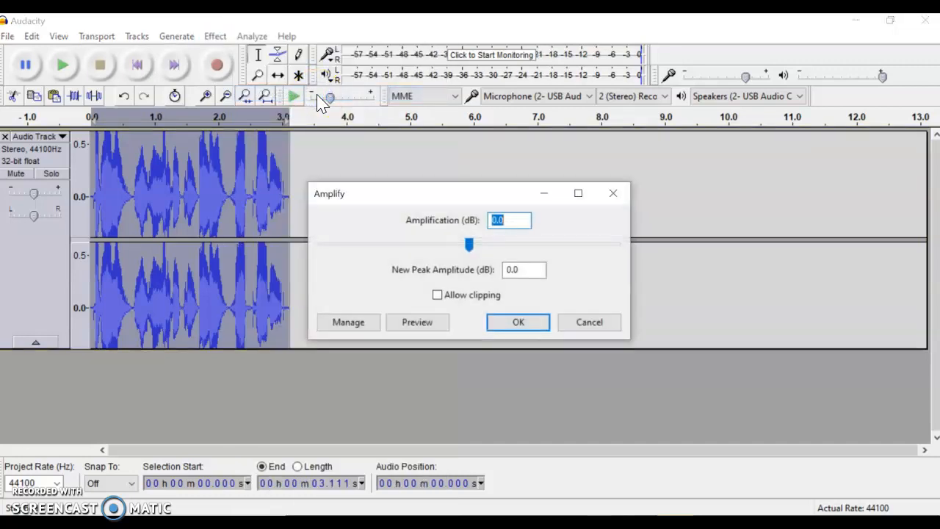
{"action": "left_click", "coordinate": [504, 249]}
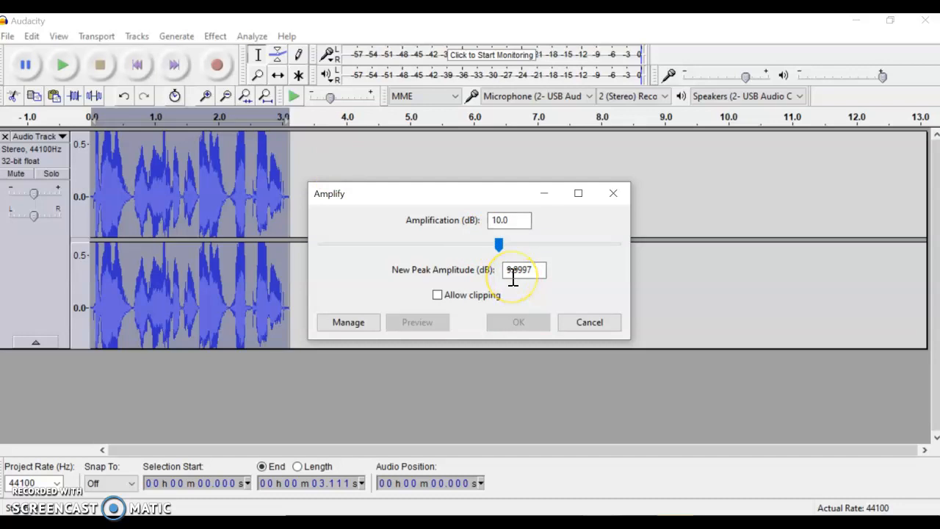
{"action": "left_click", "coordinate": [437, 294]}
{"action": "left_click", "coordinate": [529, 325]}
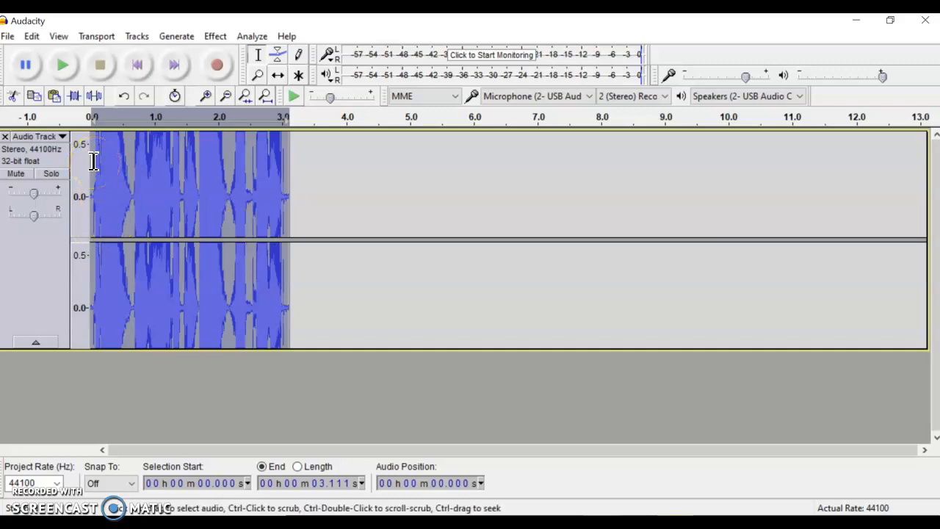
Listen to the amplified recording, stop playback and undo the amplification
{"action": "left_click", "coordinate": [64, 67]}
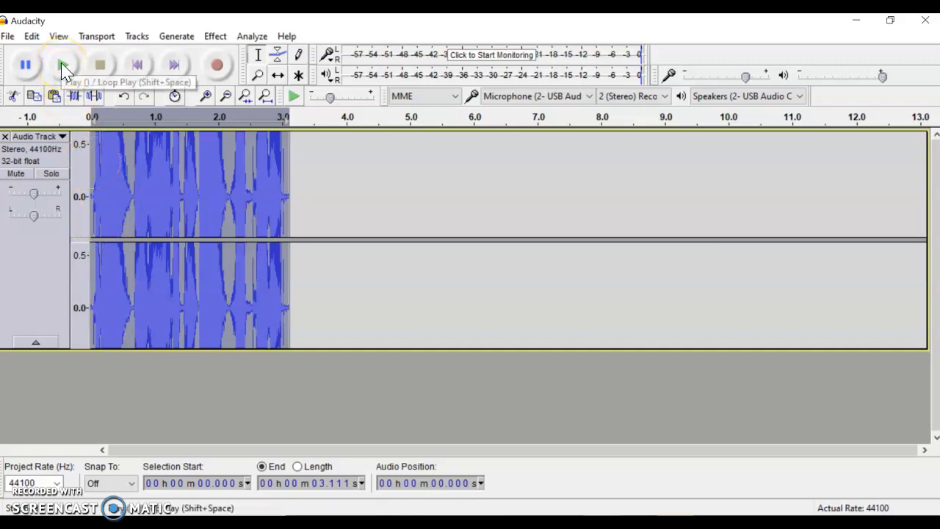
{"action": "left_click", "coordinate": [62, 64]}
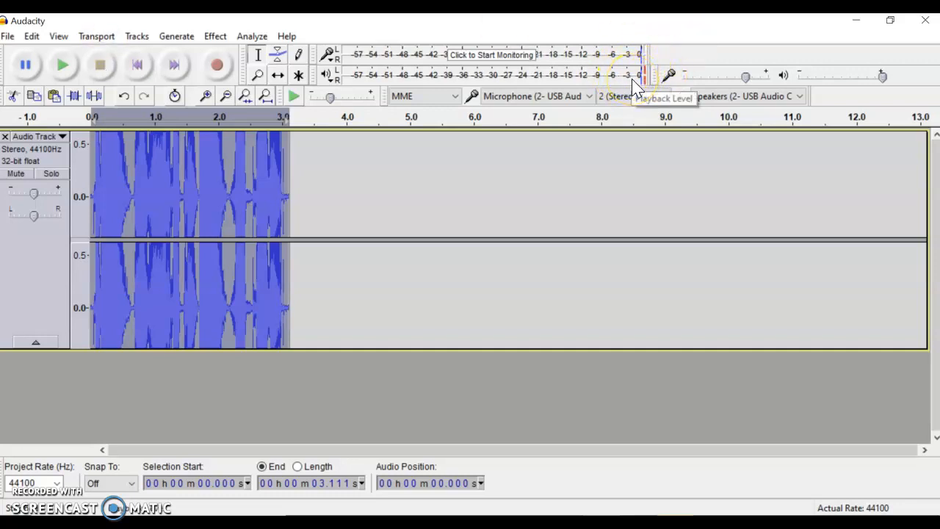
{"action": "left_click", "coordinate": [63, 66]}
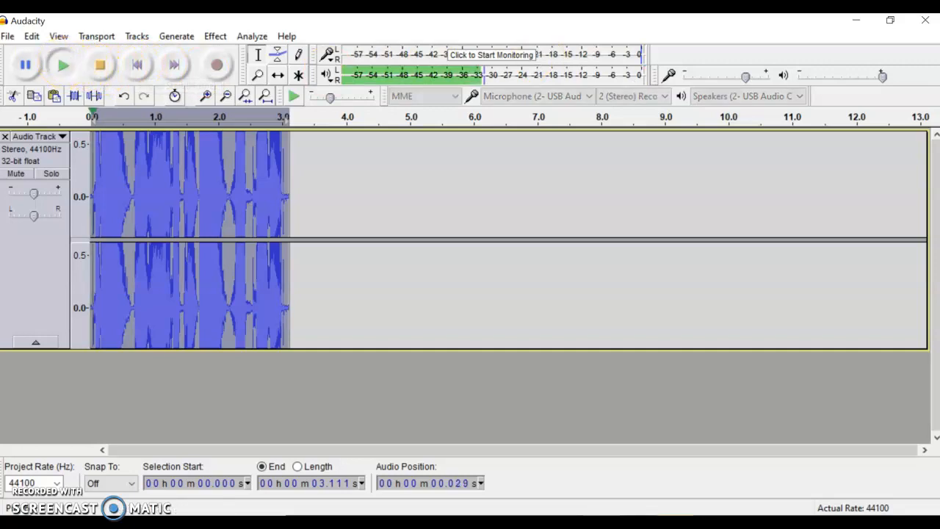
{"action": "left_click", "coordinate": [101, 72]}
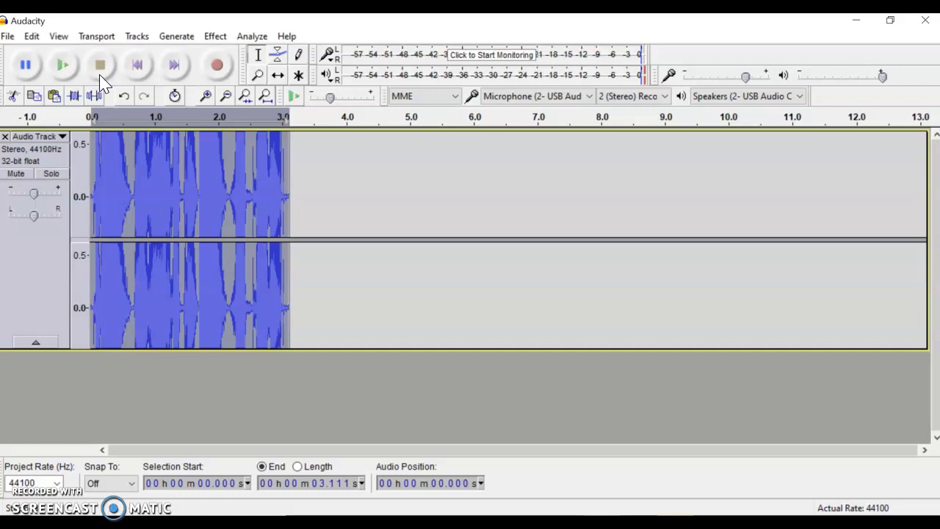
{"action": "key", "text": "ctrl+z"}
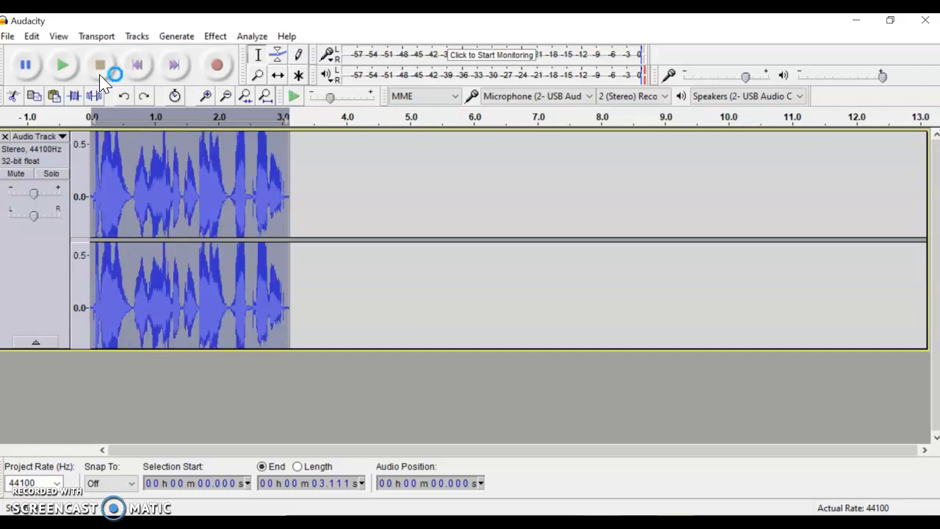
Amplify the clip between about 0.06 s and 3.24 s by 1.0 dB with clipping allowed, and play it
{"action": "left_click", "coordinate": [306, 206]}
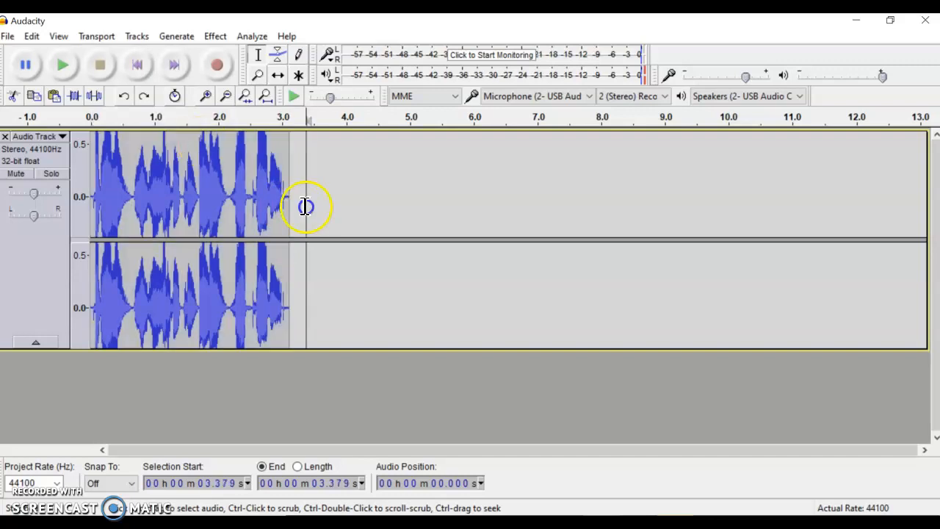
{"action": "left_click_drag", "start_coordinate": [94, 174], "coordinate": [298, 200]}
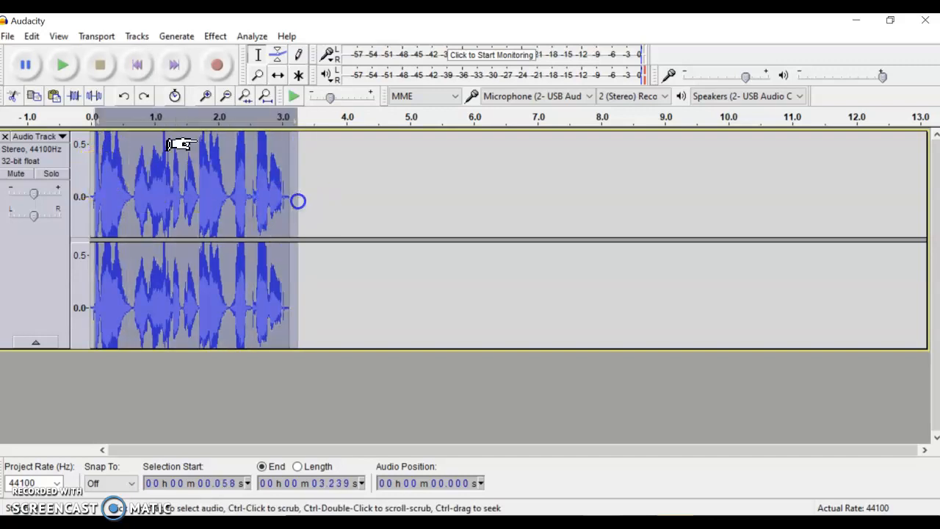
{"action": "left_click", "coordinate": [217, 37]}
{"action": "left_click", "coordinate": [269, 101]}
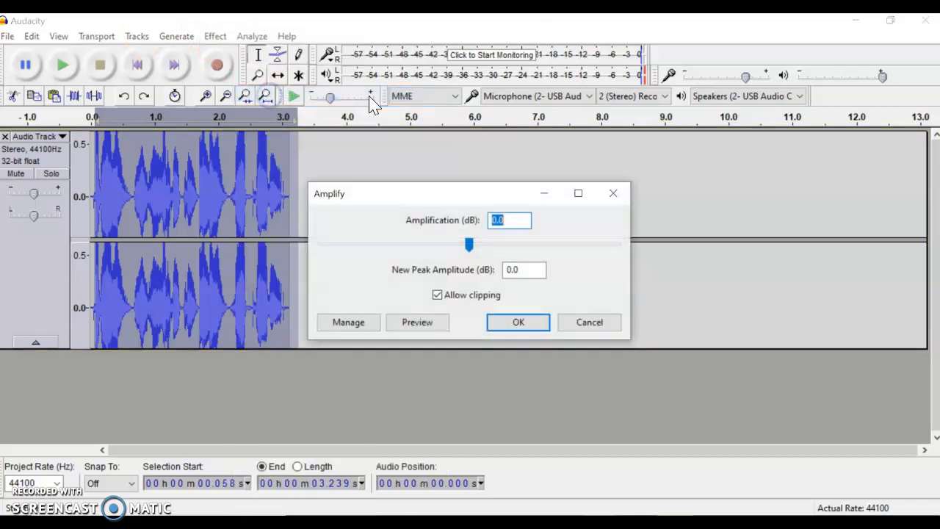
{"action": "left_click", "coordinate": [485, 247]}
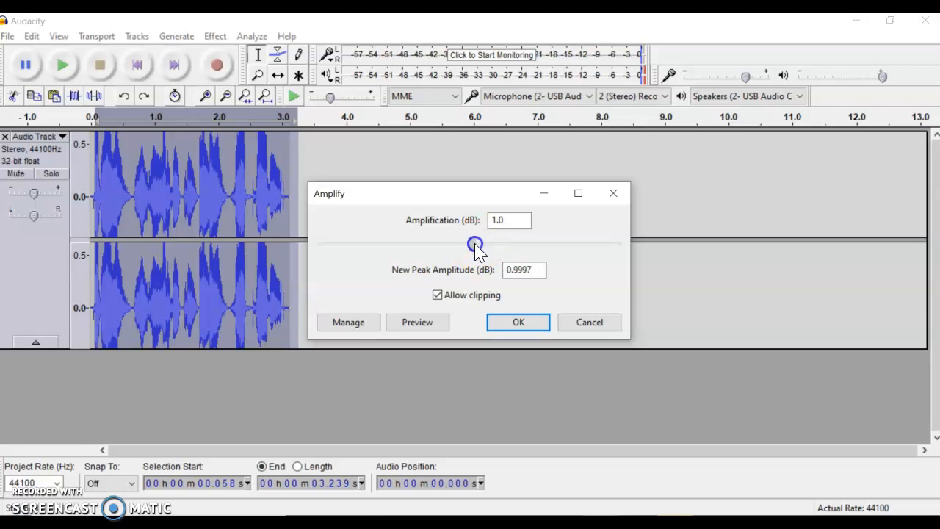
{"action": "left_click", "coordinate": [522, 325]}
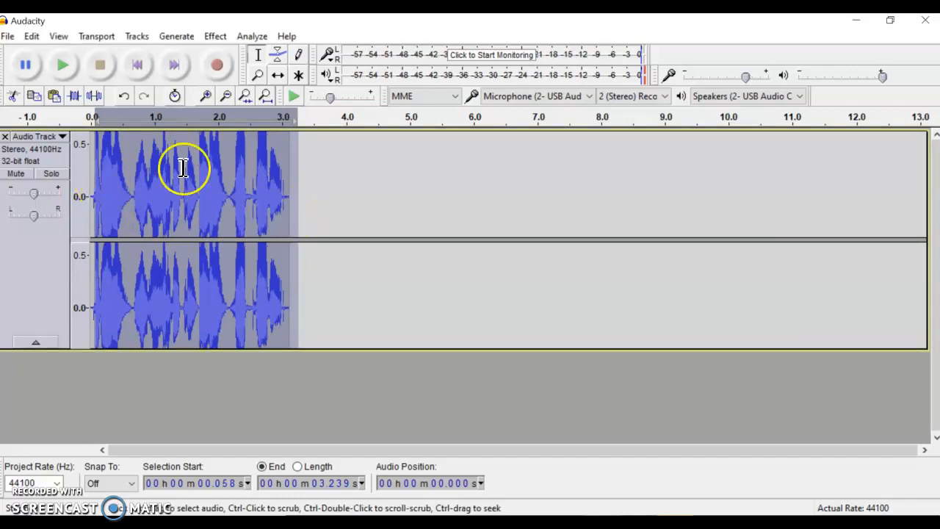
{"action": "left_click", "coordinate": [63, 66]}
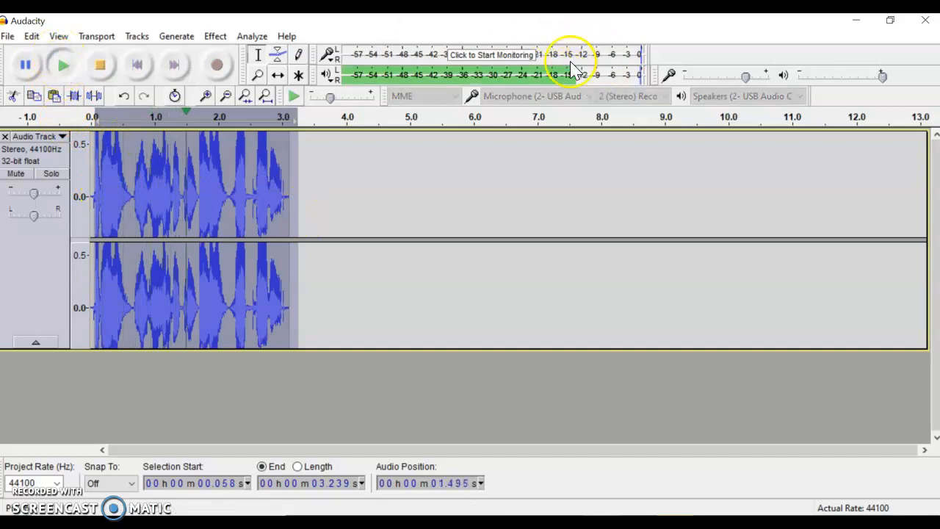
{"action": "left_click", "coordinate": [216, 37]}
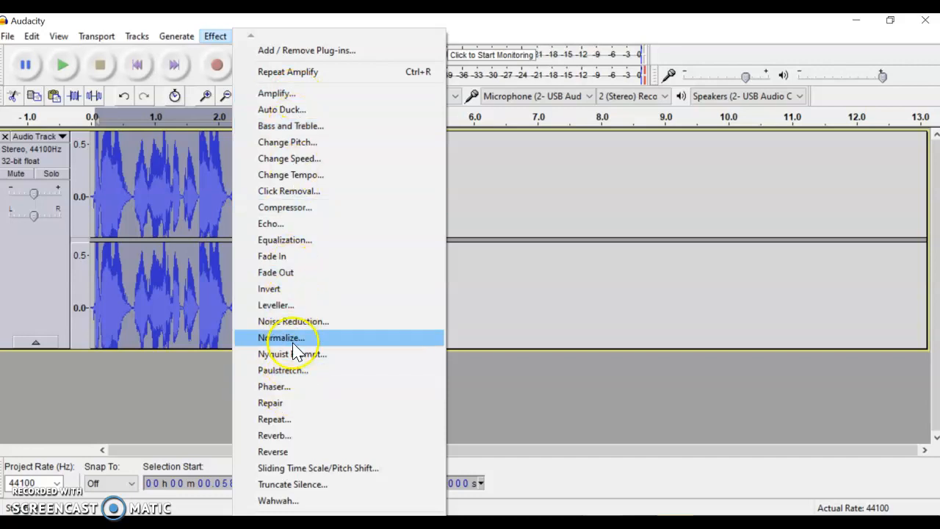
{"action": "left_click", "coordinate": [309, 323]}
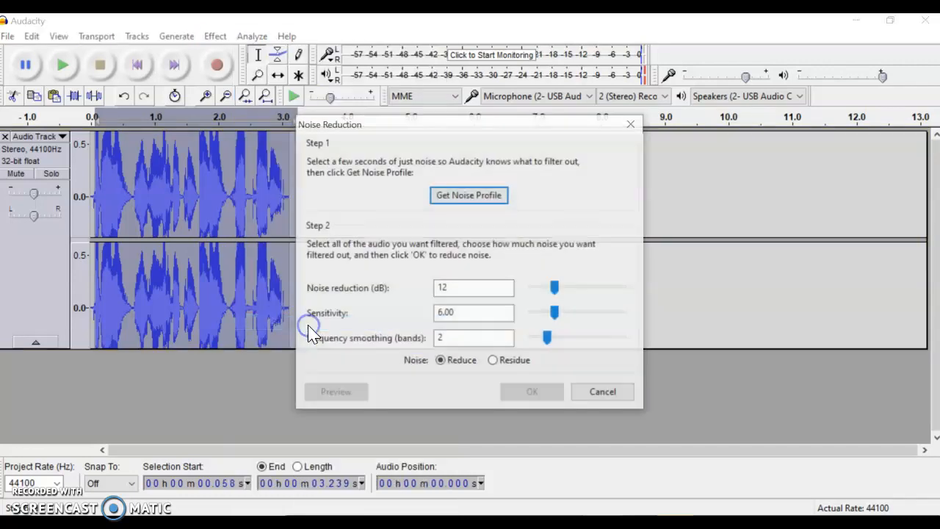
{"action": "left_click", "coordinate": [494, 361]}
{"action": "left_click", "coordinate": [558, 339]}
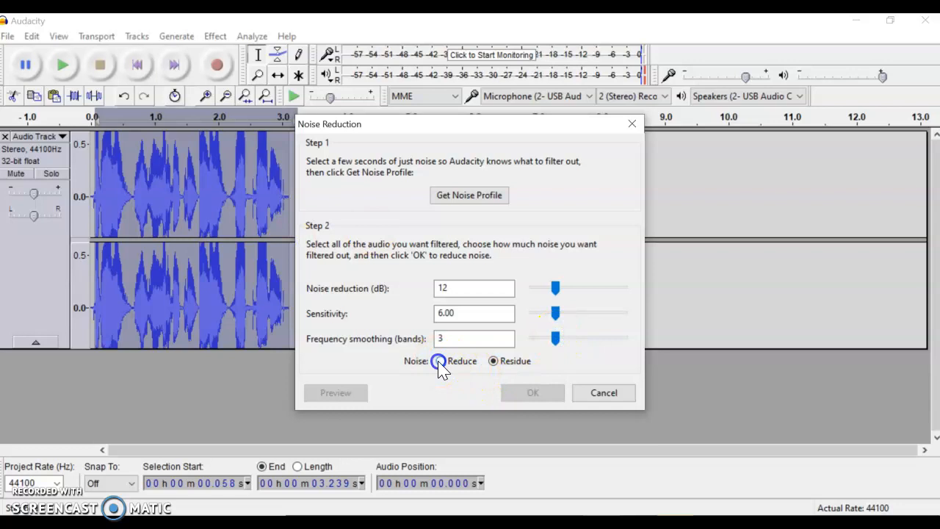
{"action": "left_click", "coordinate": [501, 358]}
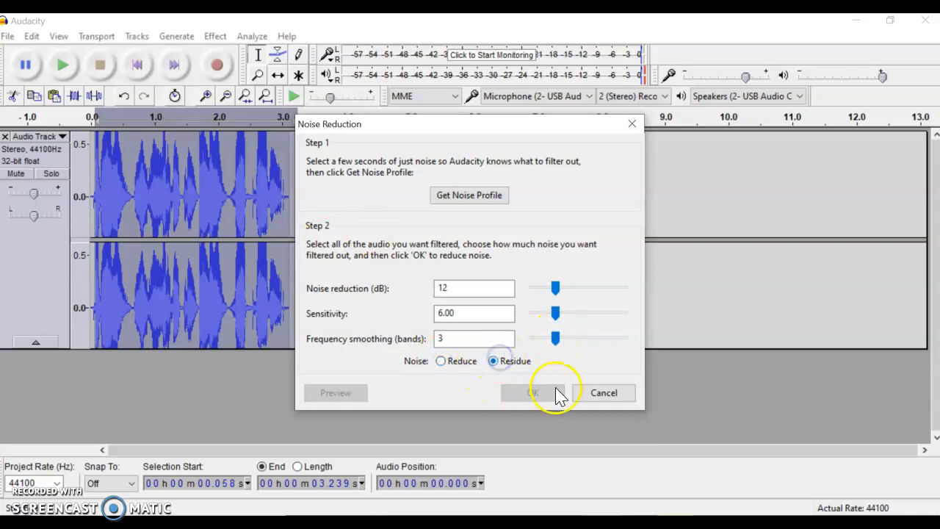
{"action": "left_click", "coordinate": [604, 393]}
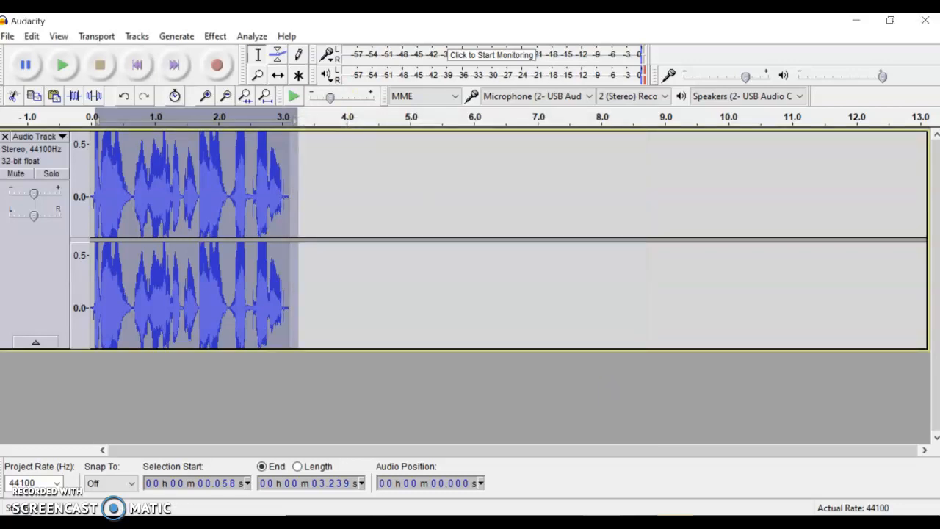
Capture a noise profile from the selected clip with the Noise Reduction noise option set to Residue, and play the selection
{"action": "left_click", "coordinate": [216, 36]}
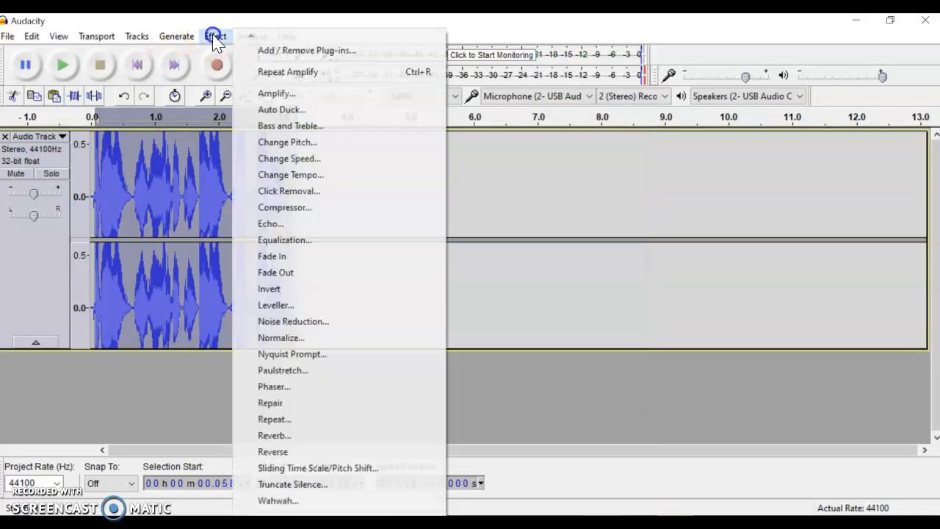
{"action": "left_click", "coordinate": [311, 321]}
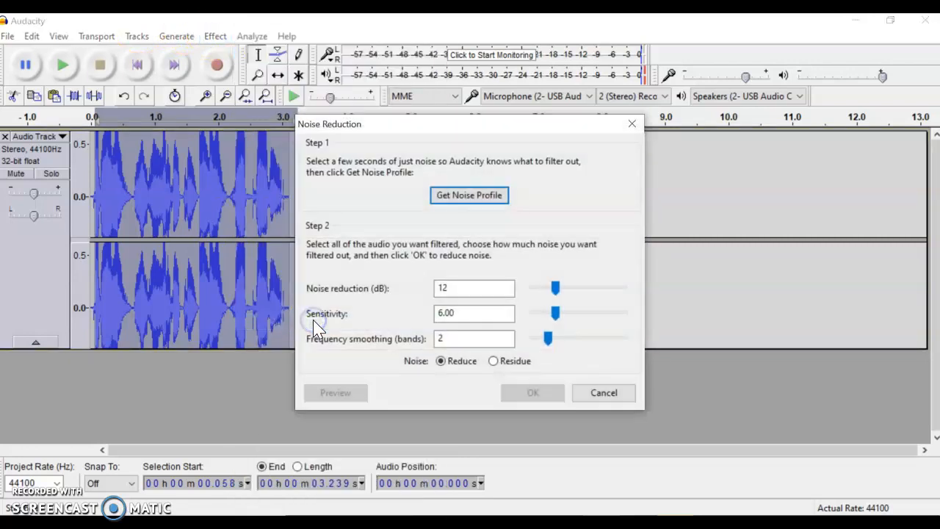
{"action": "left_click", "coordinate": [493, 359]}
{"action": "left_click", "coordinate": [464, 197]}
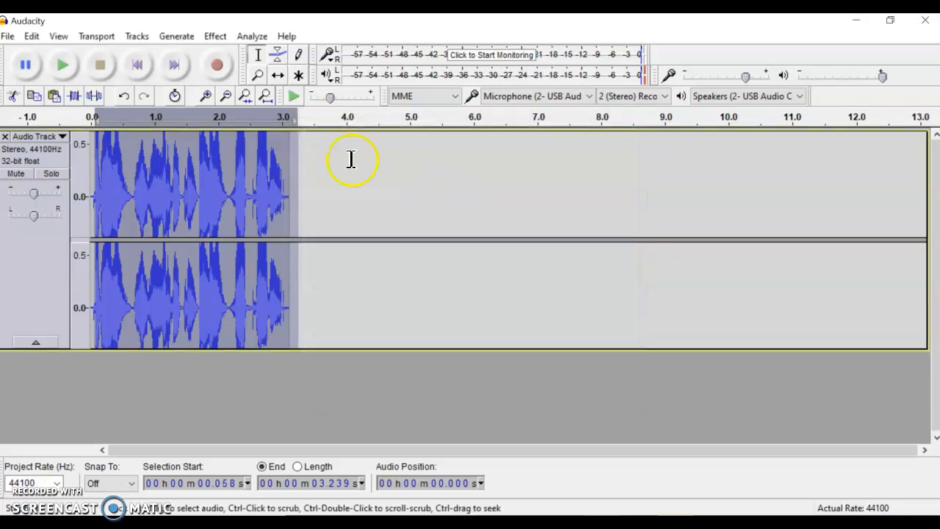
{"action": "left_click", "coordinate": [62, 70]}
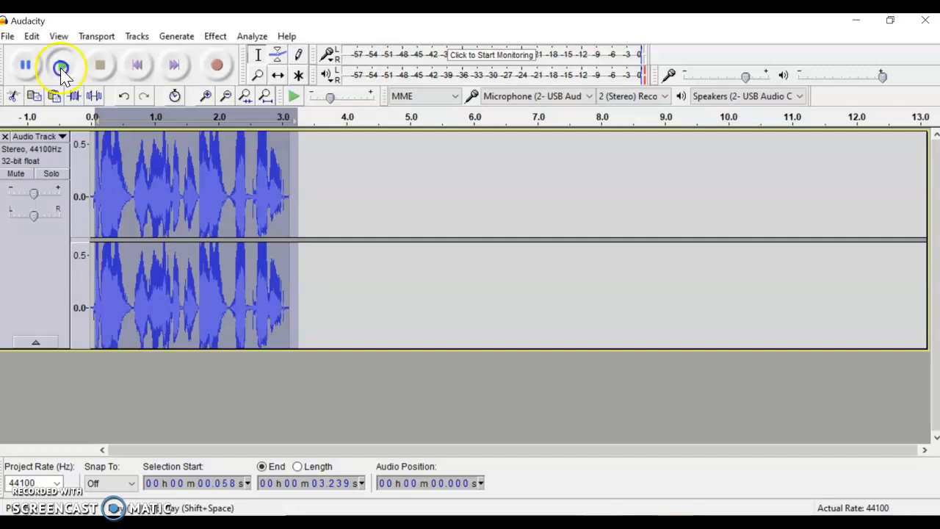
{"action": "left_click", "coordinate": [62, 68]}
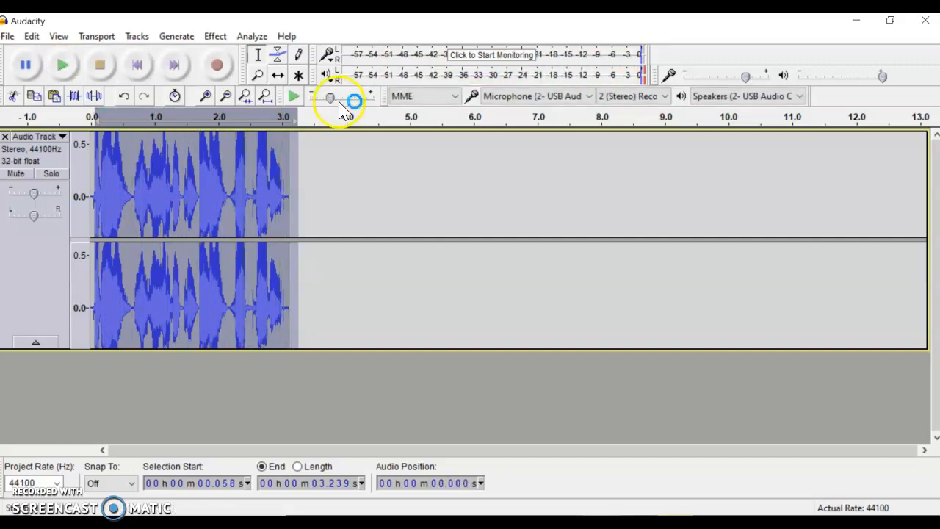
Change the pitch of the final phrase, from about 2.50 s to 3.11 s, from C#/Db to D
{"action": "left_click_drag", "start_coordinate": [250, 193], "coordinate": [290, 198]}
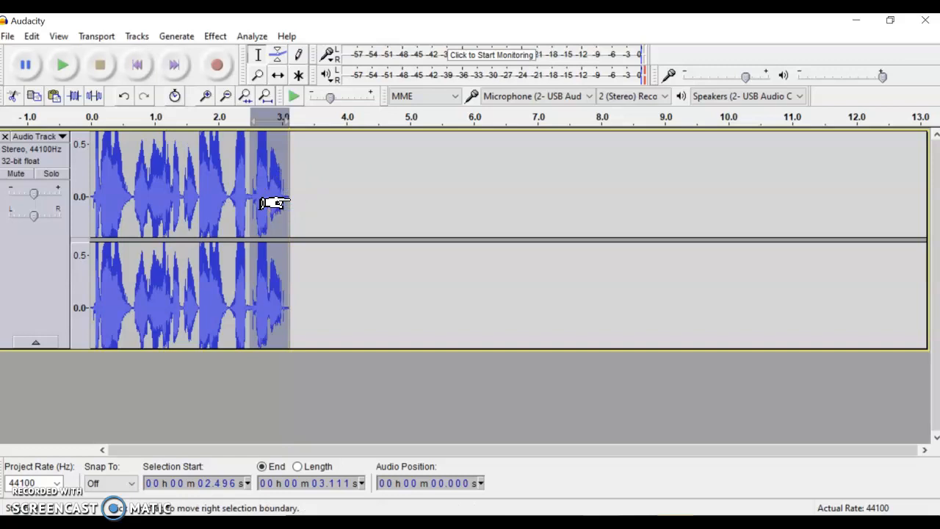
{"action": "left_click", "coordinate": [216, 37]}
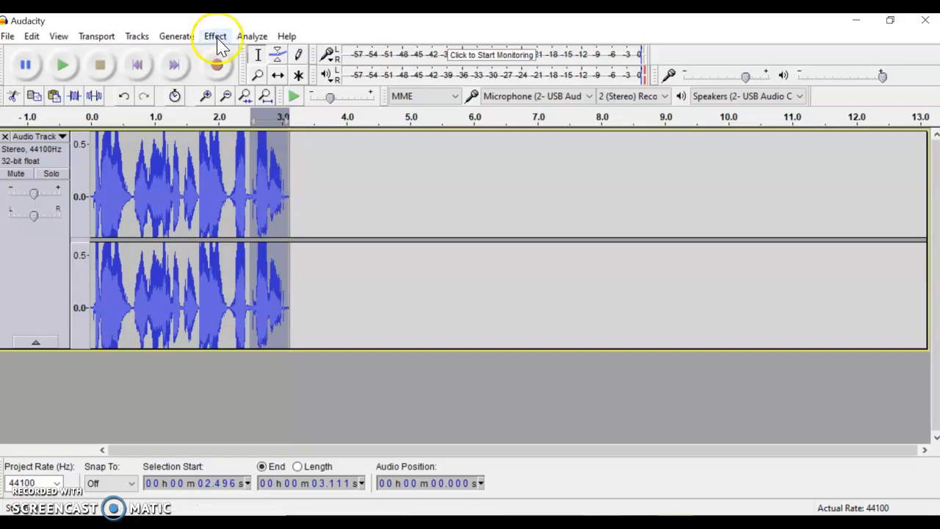
{"action": "left_click", "coordinate": [299, 149]}
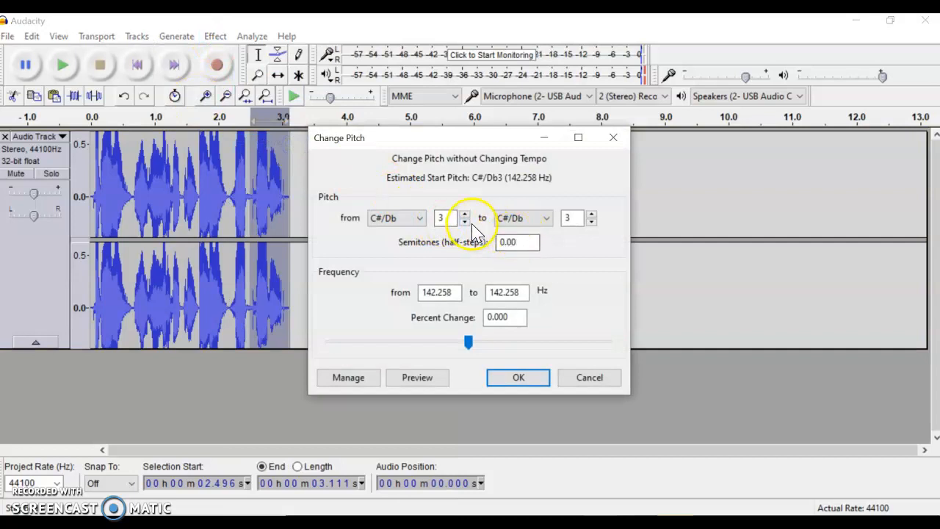
{"action": "left_click", "coordinate": [536, 217]}
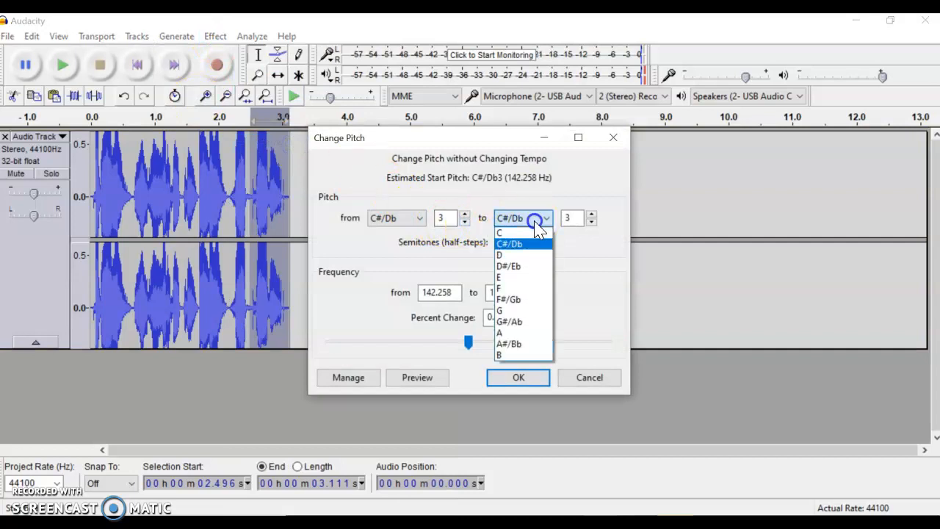
{"action": "left_click", "coordinate": [520, 255]}
{"action": "left_click", "coordinate": [531, 379]}
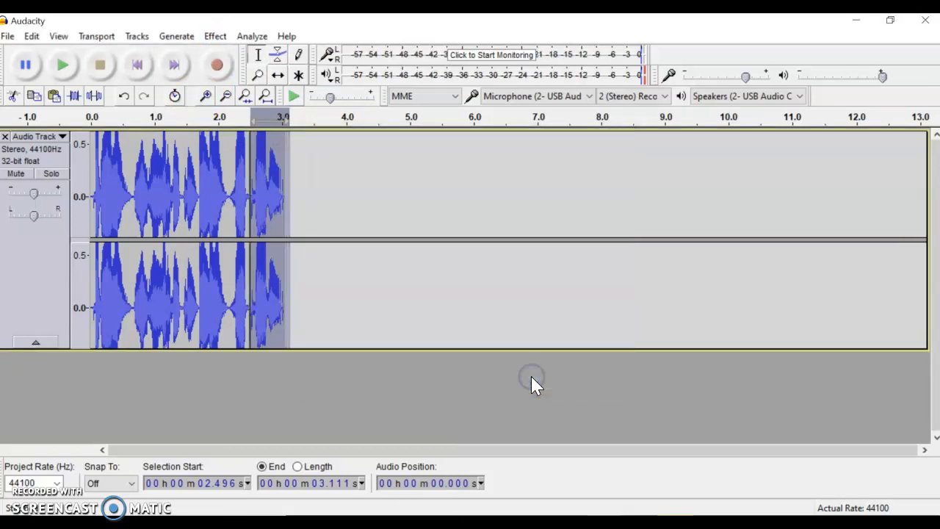
Play the pitch-shifted ending, and play the whole clip from about 0.05 s
{"action": "left_click", "coordinate": [62, 66]}
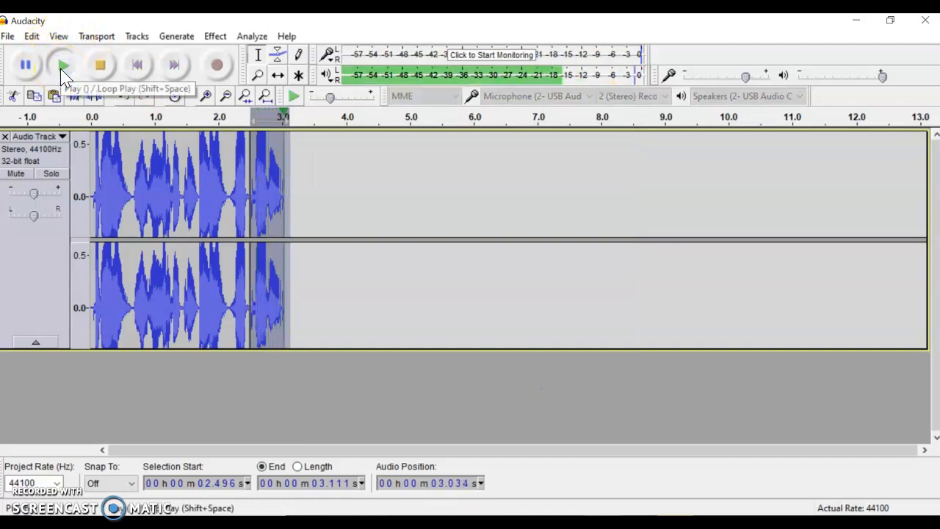
{"action": "left_click", "coordinate": [92, 168]}
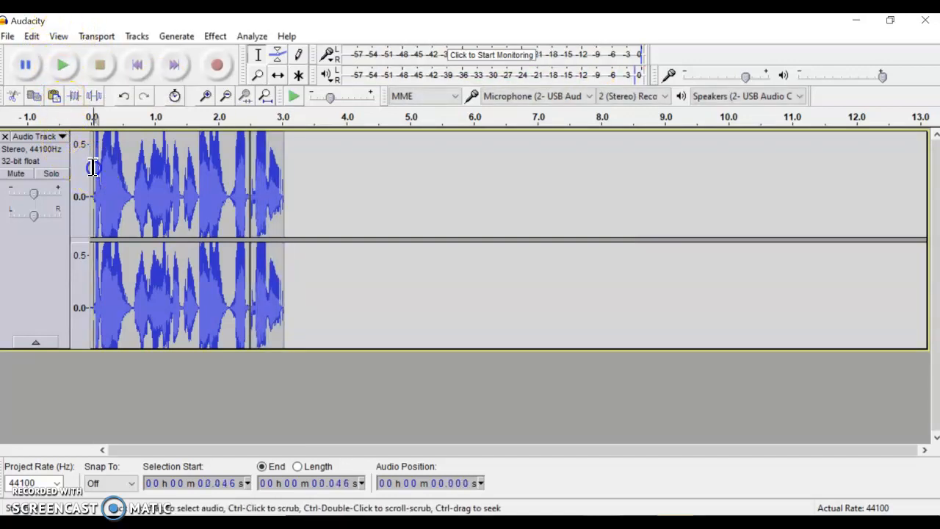
{"action": "left_click", "coordinate": [64, 66]}
Speed up the final phrase, from about 2.47 s to 3.08 s, with a Change Tempo percent change of 46.102
{"action": "left_click", "coordinate": [293, 187]}
{"action": "left_click_drag", "start_coordinate": [249, 194], "coordinate": [287, 209]}
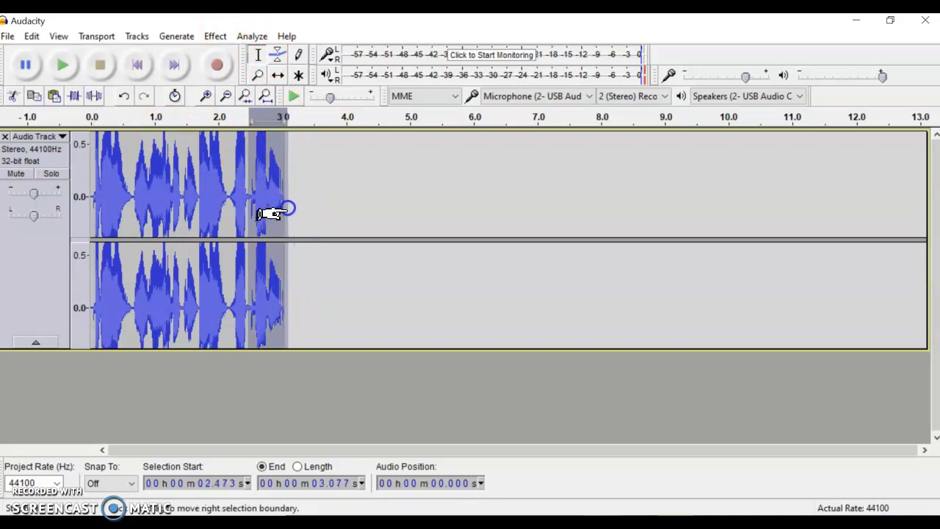
{"action": "left_click", "coordinate": [214, 38]}
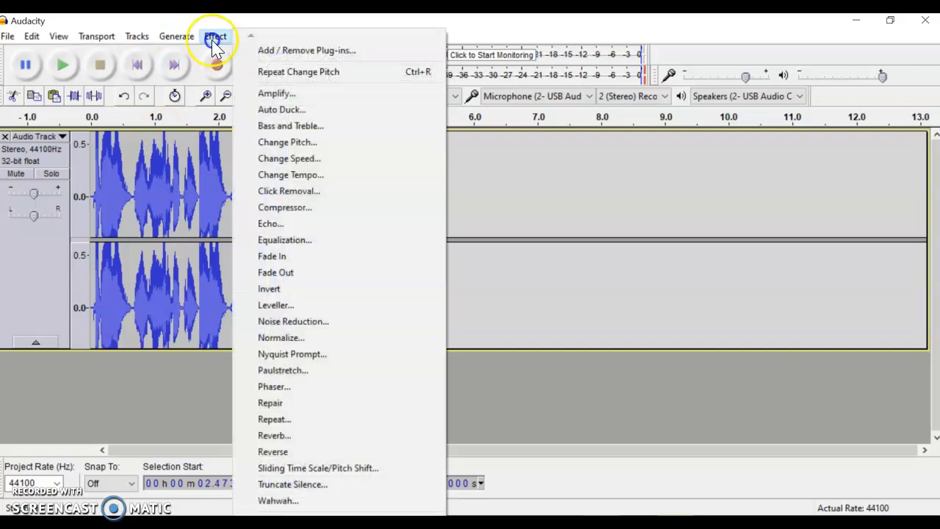
{"action": "left_click", "coordinate": [316, 174]}
{"action": "left_click_drag", "start_coordinate": [467, 254], "coordinate": [491, 256]}
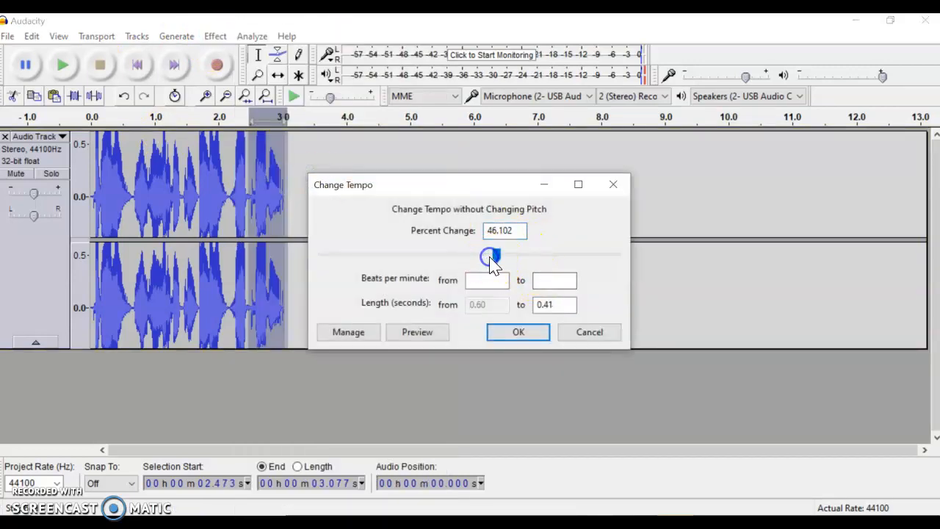
{"action": "left_click", "coordinate": [518, 332]}
Play the sped-up ending, and play the whole clip from 0 s
{"action": "left_click", "coordinate": [62, 65]}
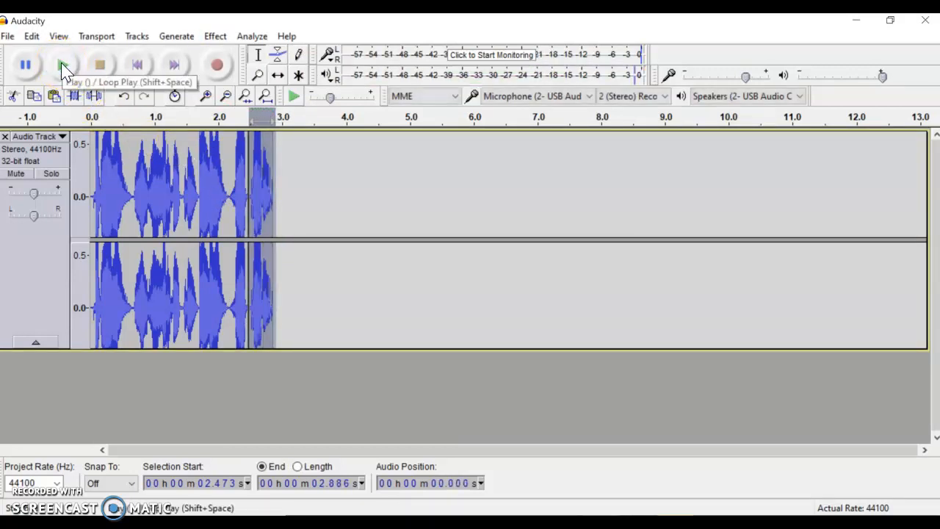
{"action": "left_click", "coordinate": [63, 66]}
{"action": "left_click", "coordinate": [92, 166]}
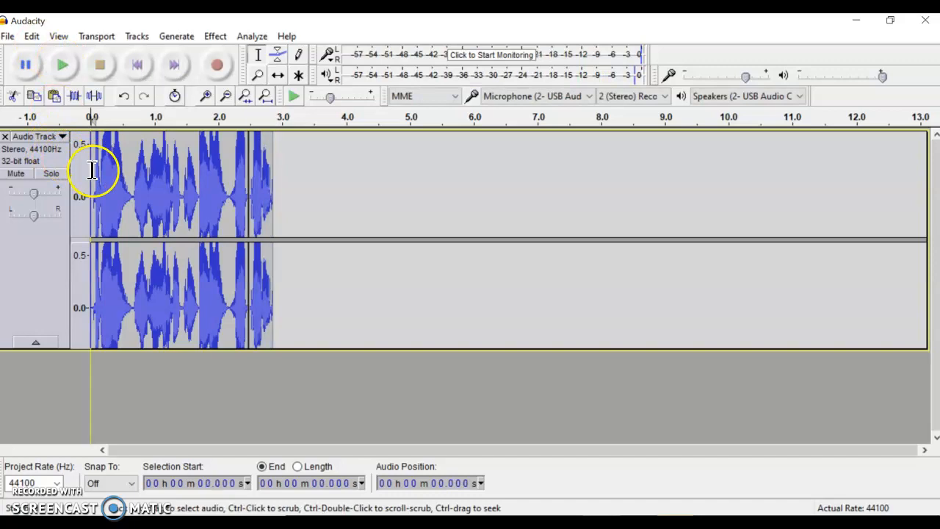
{"action": "left_click", "coordinate": [64, 65]}
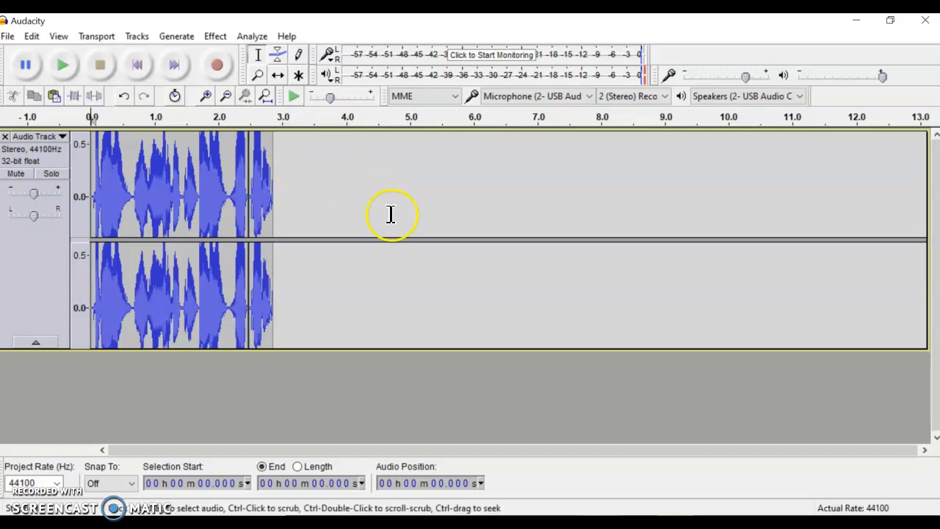
Change the pitch of the shortened final phrase, from about 2.47 s to 2.94 s, from D#/Eb to A
{"action": "left_click_drag", "start_coordinate": [278, 189], "coordinate": [247, 191]}
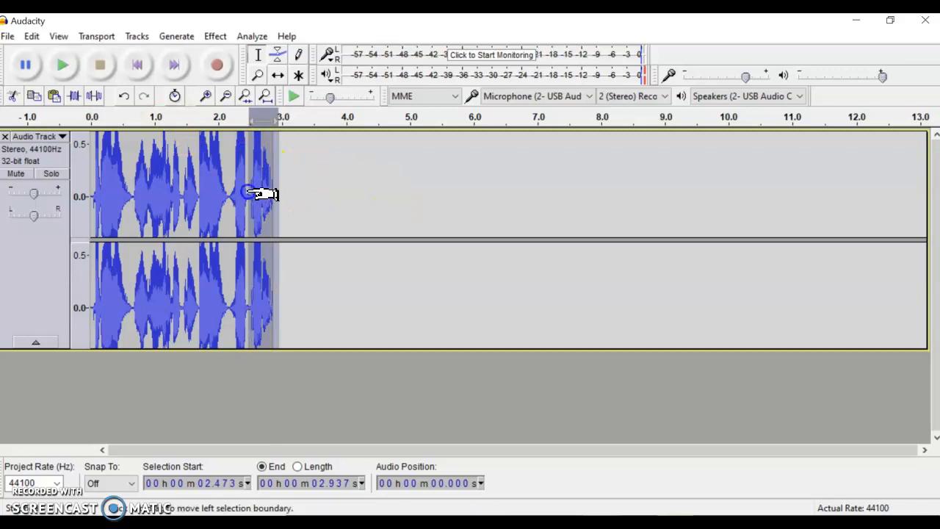
{"action": "left_click", "coordinate": [216, 38]}
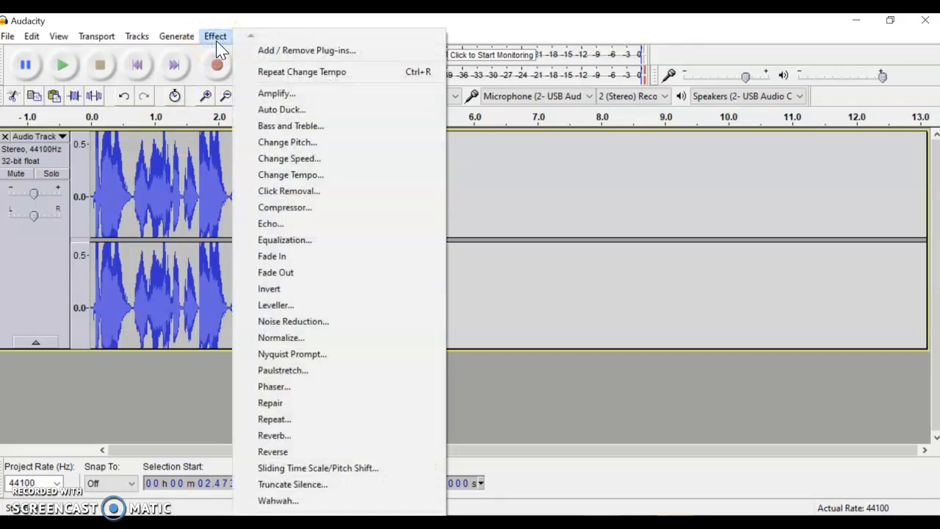
{"action": "left_click", "coordinate": [307, 147]}
{"action": "left_click", "coordinate": [544, 218]}
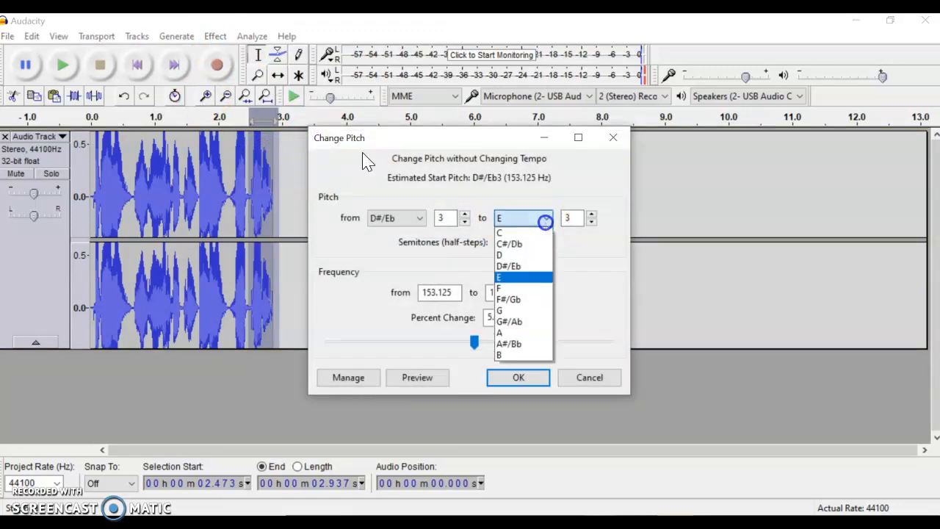
{"action": "left_click", "coordinate": [518, 334]}
{"action": "left_click", "coordinate": [518, 377]}
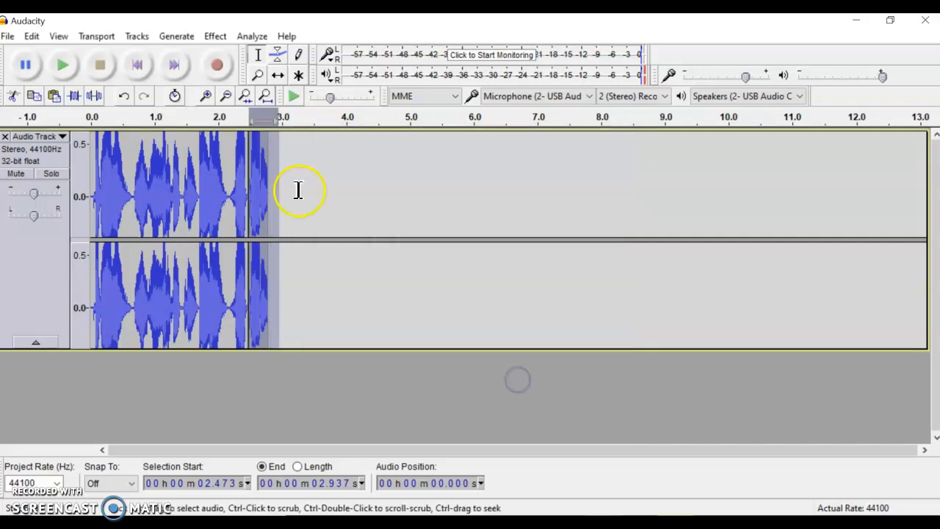
Play the ending raised to A, and play the whole clip from about 0.06 s
{"action": "left_click", "coordinate": [63, 66]}
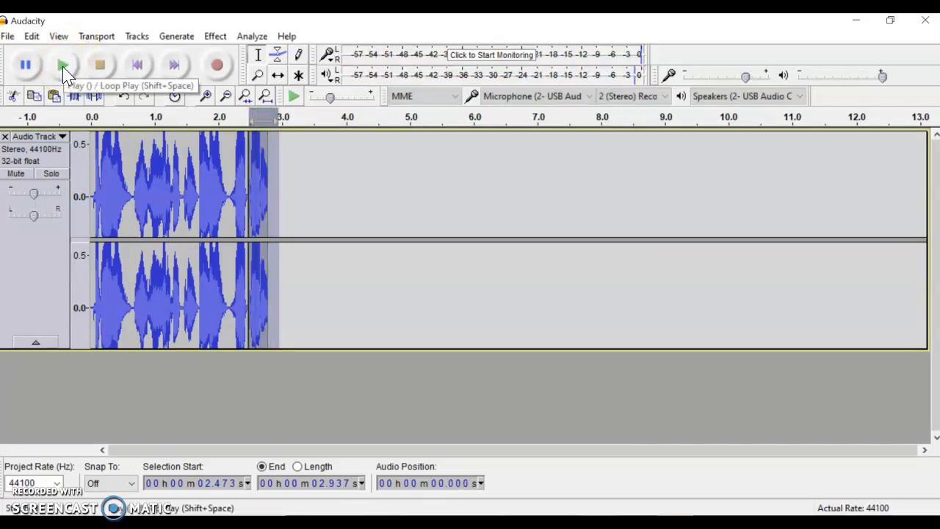
{"action": "left_click", "coordinate": [95, 178]}
{"action": "left_click", "coordinate": [67, 65]}
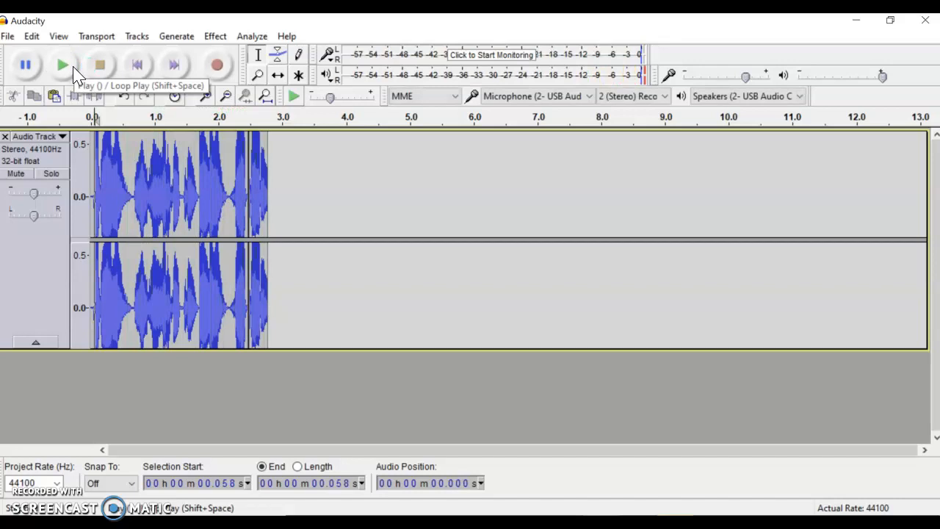
Look through the available effects and the commands for exporting and editing the audio
{"action": "left_click", "coordinate": [222, 42]}
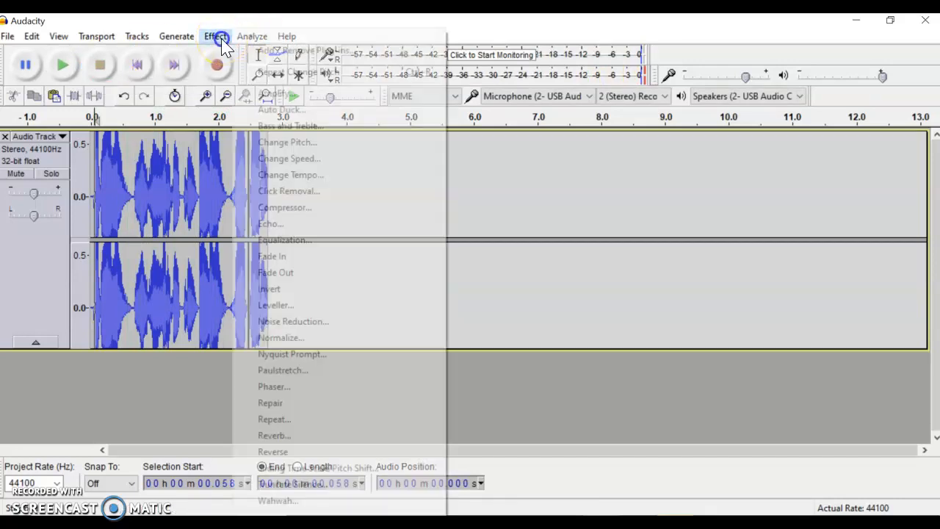
{"action": "left_click", "coordinate": [557, 191]}
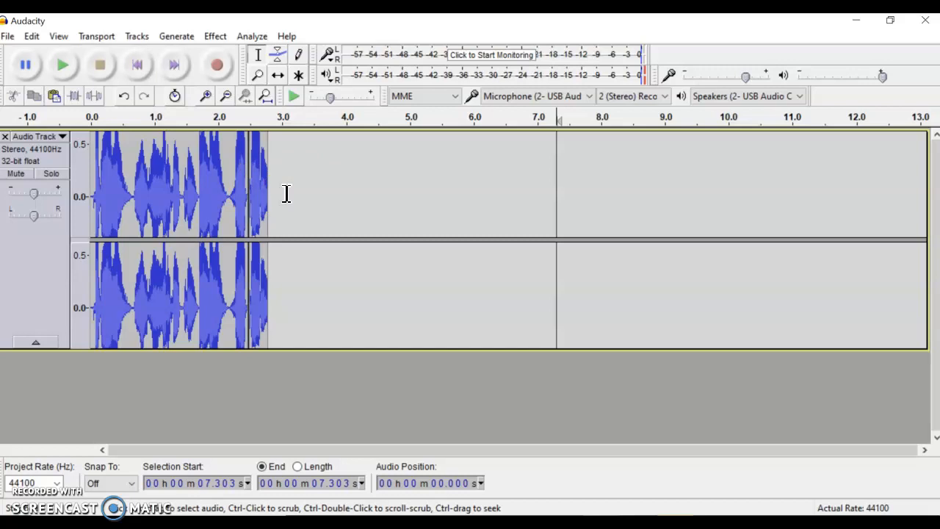
{"action": "left_click", "coordinate": [285, 221]}
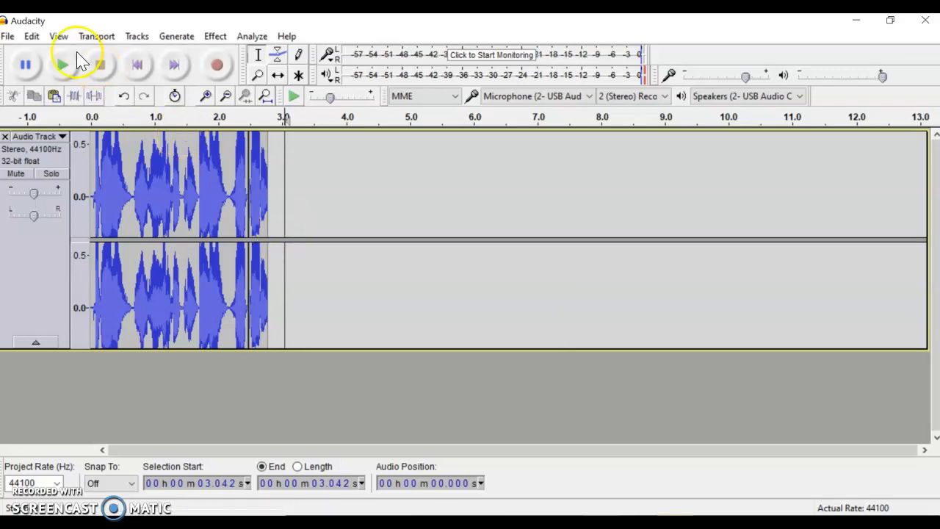
{"action": "left_click", "coordinate": [7, 36]}
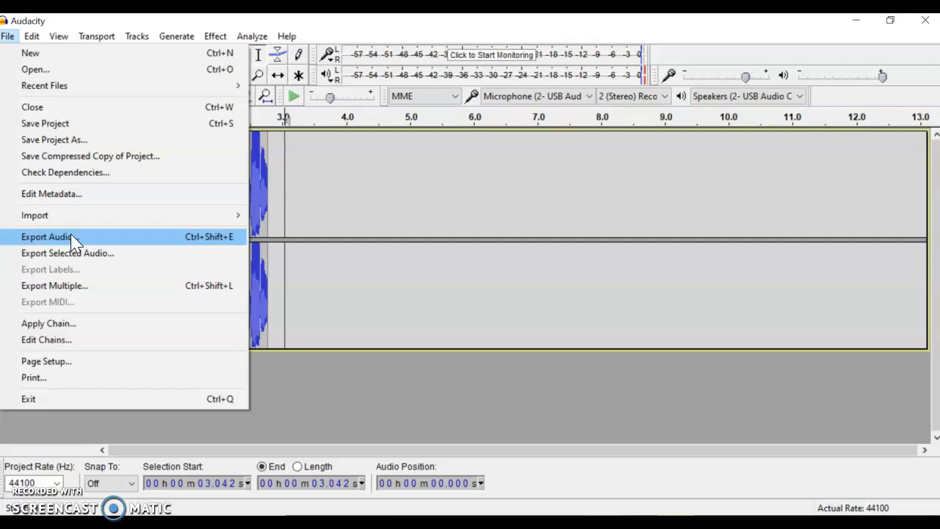
{"action": "left_click", "coordinate": [468, 235]}
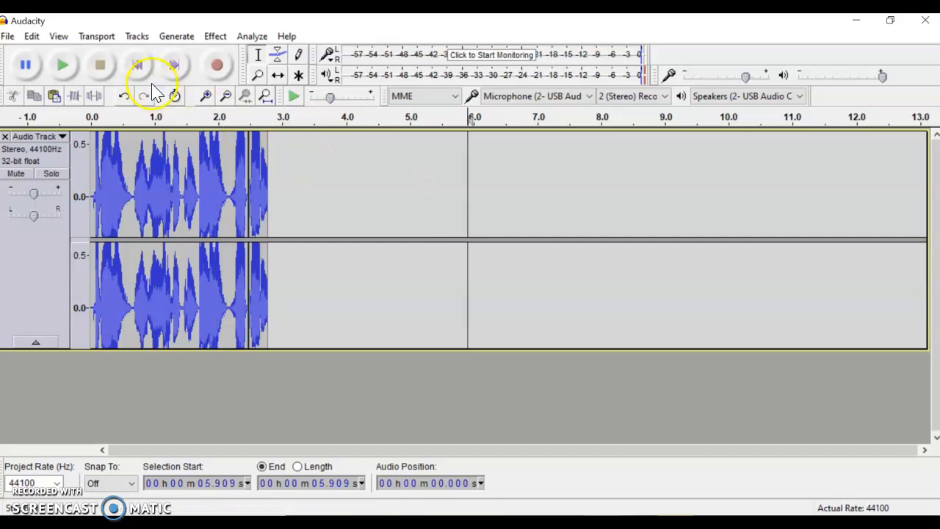
{"action": "left_click", "coordinate": [8, 36]}
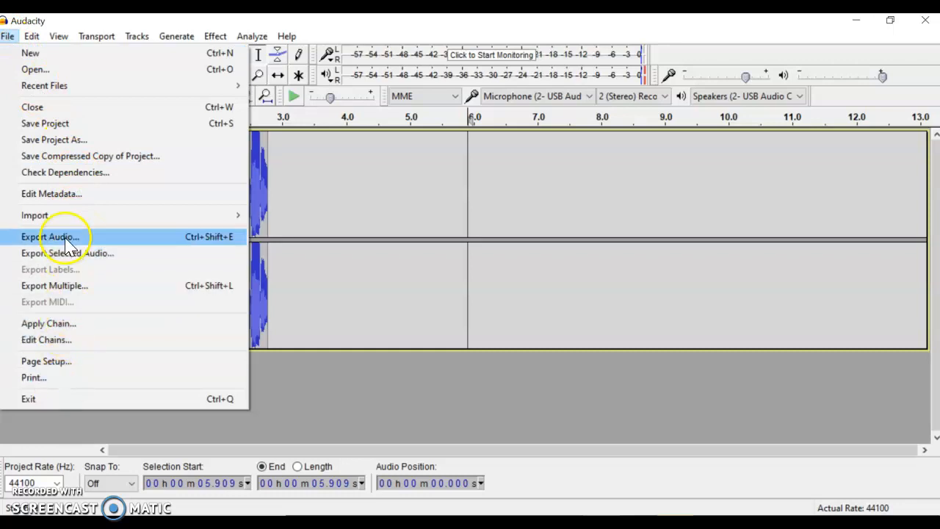
{"action": "mouse_move", "coordinate": [74, 213]}
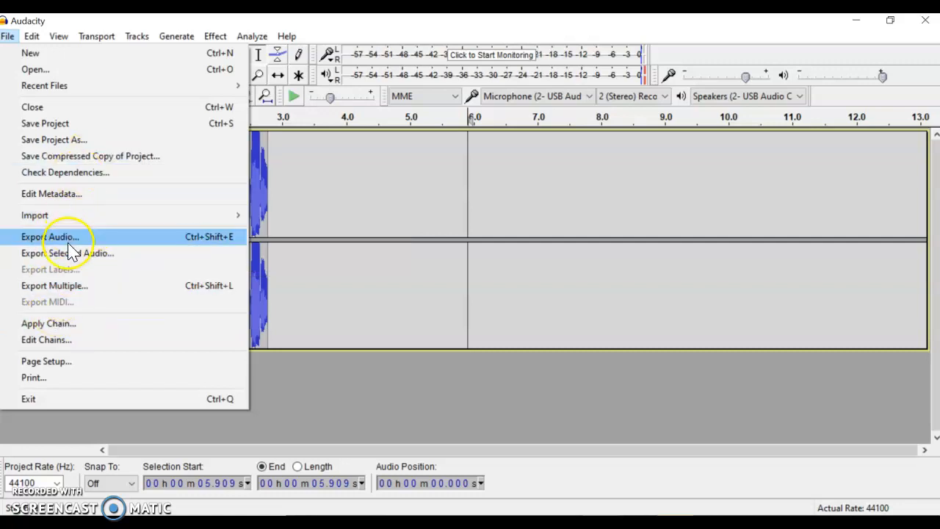
{"action": "left_click", "coordinate": [458, 420]}
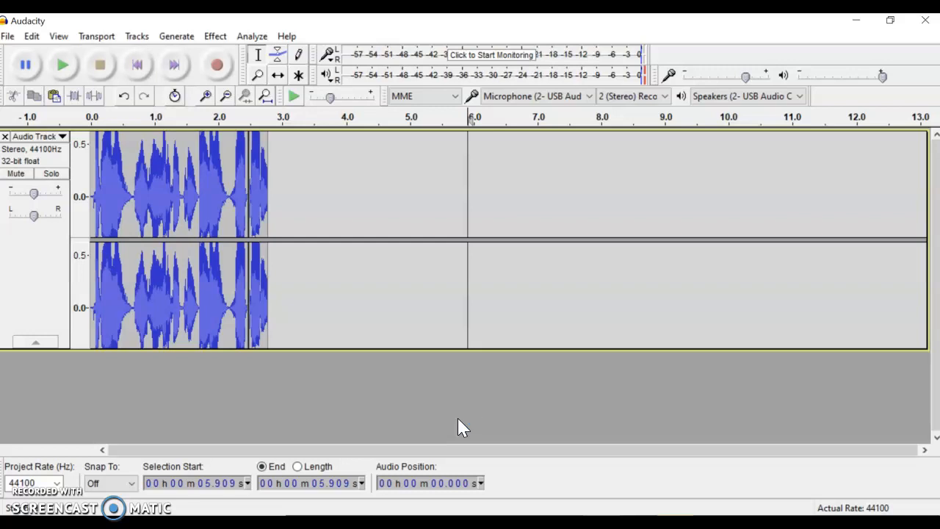
{"action": "left_click", "coordinate": [35, 32]}
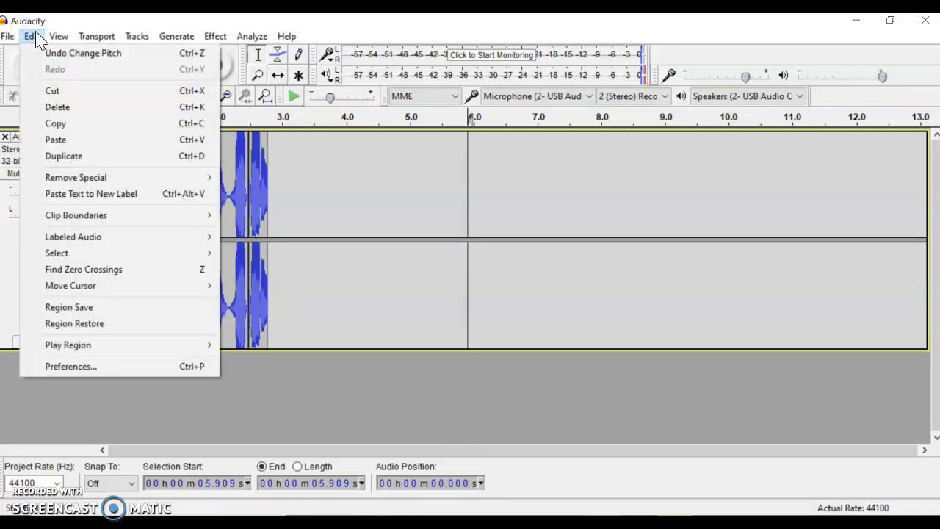
{"action": "left_click", "coordinate": [9, 36]}
{"action": "left_click", "coordinate": [9, 36]}
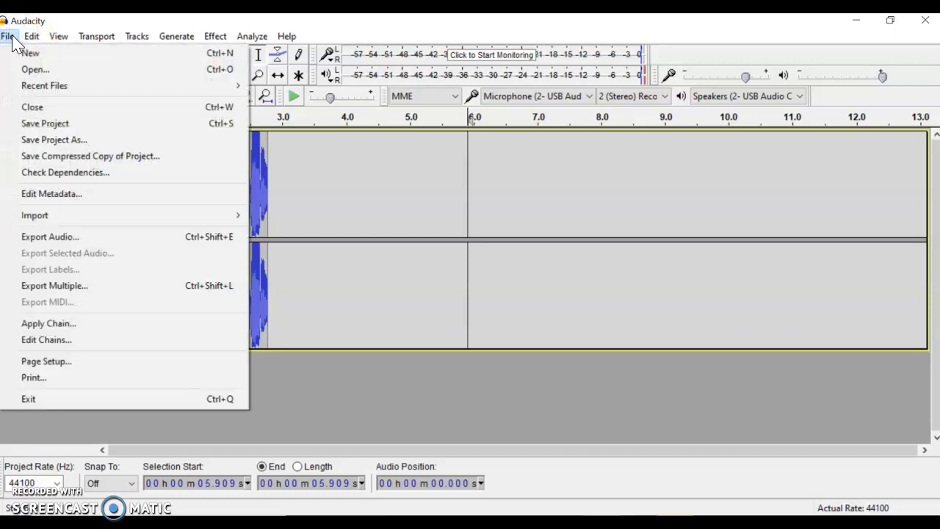
{"action": "mouse_move", "coordinate": [32, 36]}
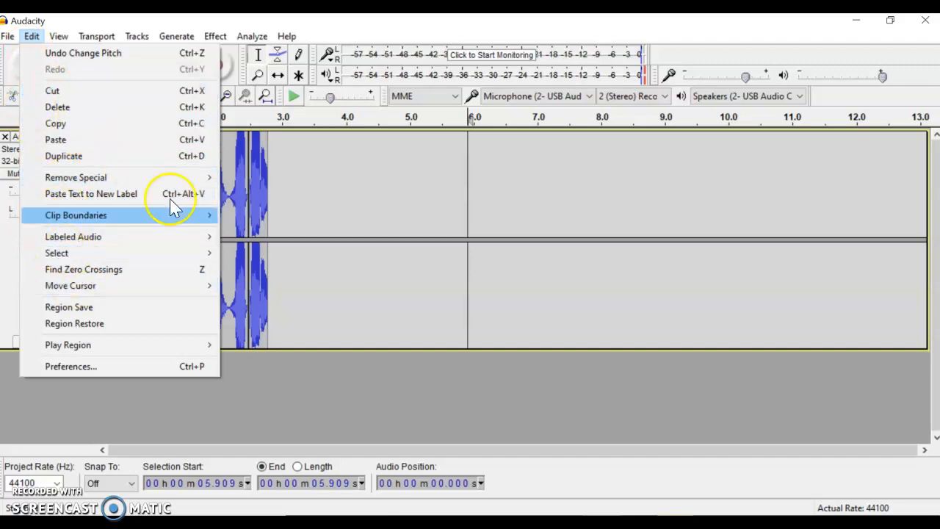
{"action": "left_click", "coordinate": [328, 385]}
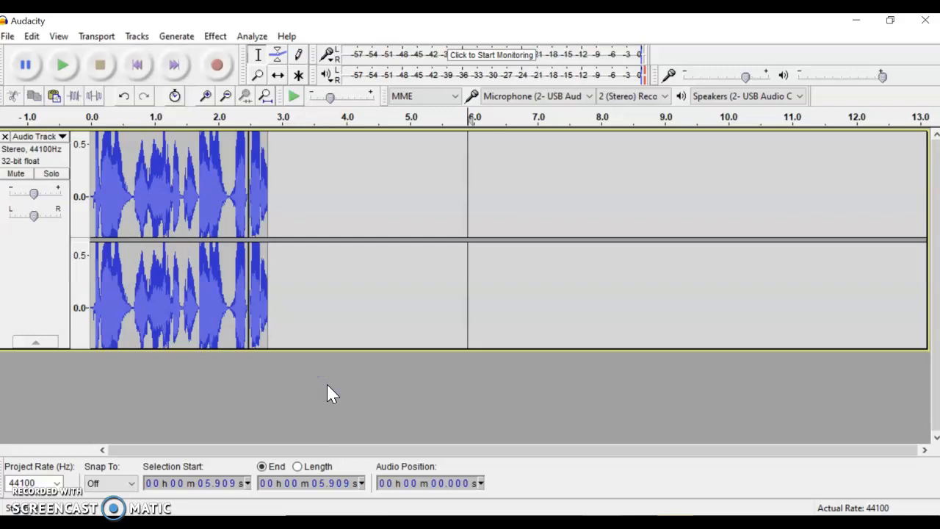
Record a short second voice clip on a new track, starting from about 3.40 s, just after the first clip
{"action": "left_click", "coordinate": [316, 235]}
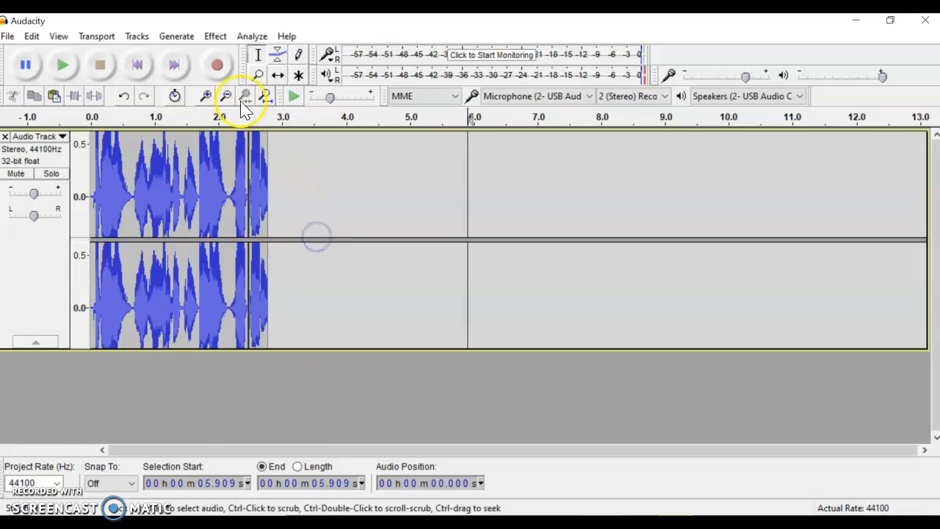
{"action": "left_click", "coordinate": [307, 195]}
{"action": "left_click", "coordinate": [219, 68]}
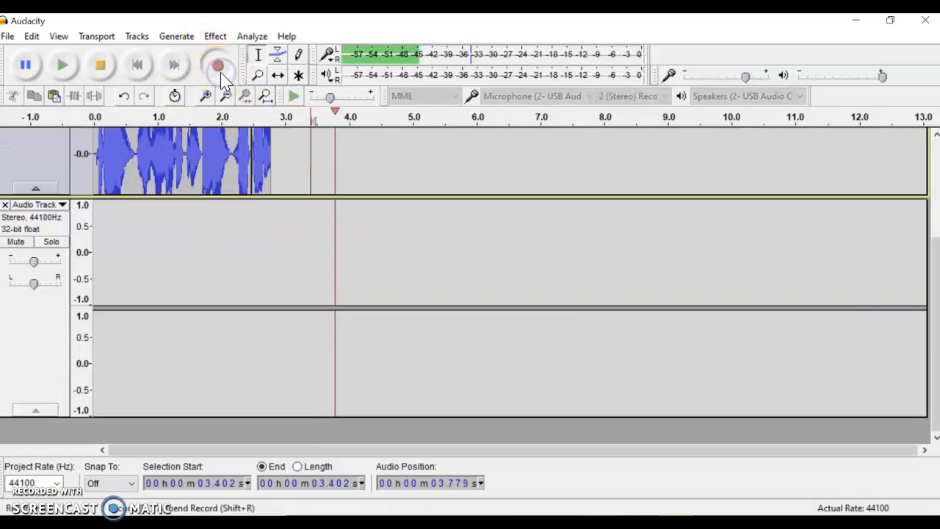
{"action": "left_click", "coordinate": [100, 65]}
Play back the newly recorded clip, starting from the end of the first clip at about 2.78 s
{"action": "left_click", "coordinate": [271, 217]}
{"action": "left_click", "coordinate": [63, 66]}
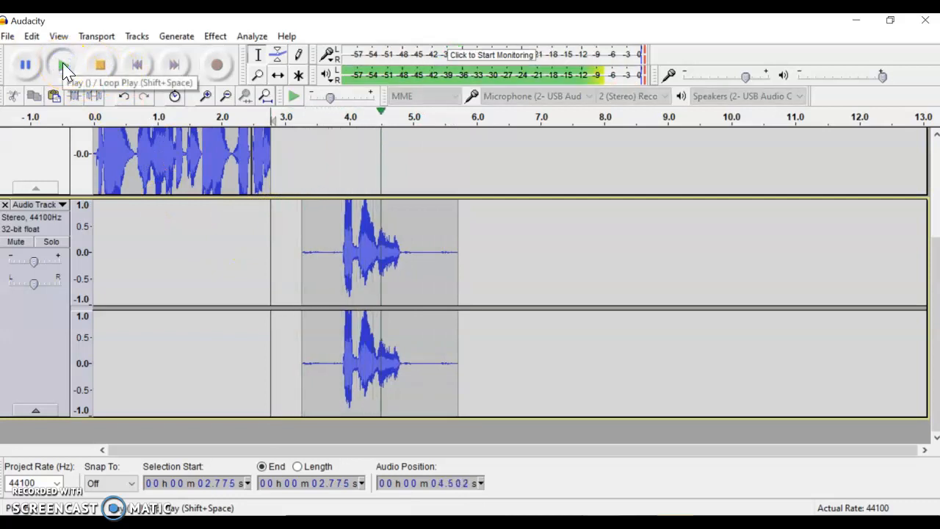
{"action": "left_click", "coordinate": [101, 65]}
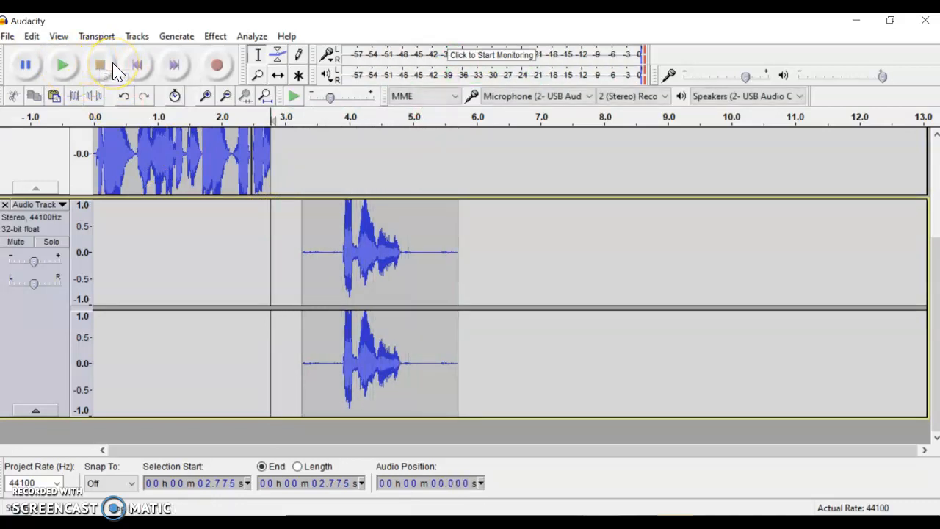